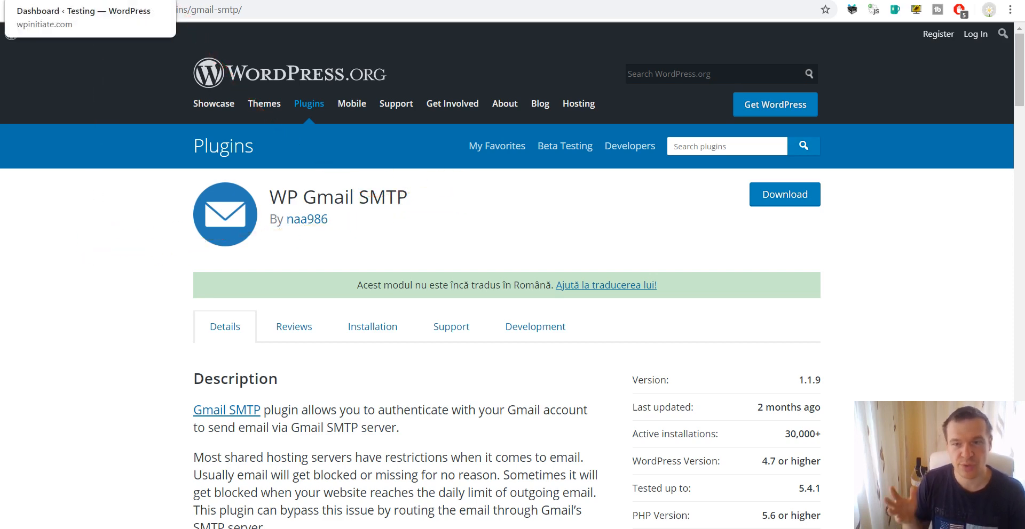
# Look over the WP Gmail SMTP 1.1.9 plugin page, then return to the Testing site's WordPress dashboard tab
pyautogui.click(86, 0)
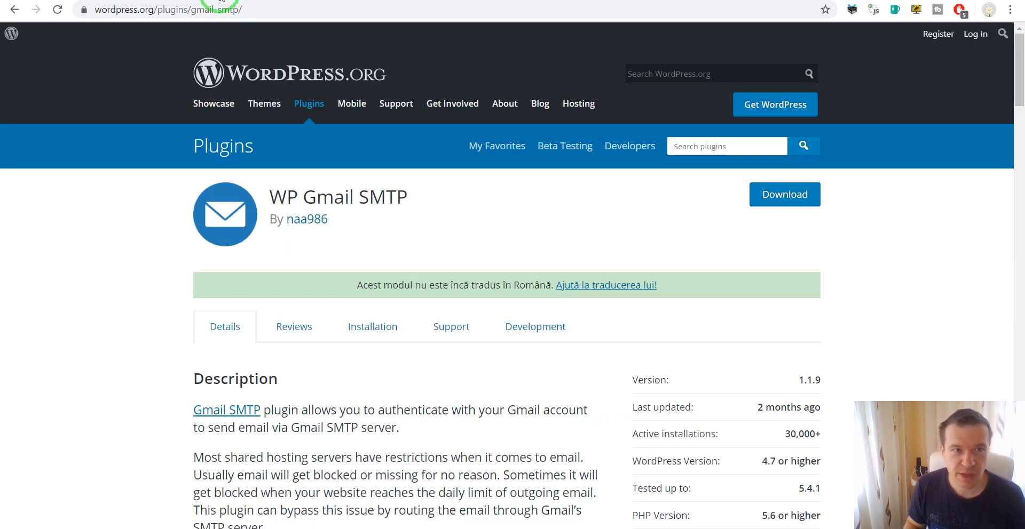
pyautogui.click(222, 10)
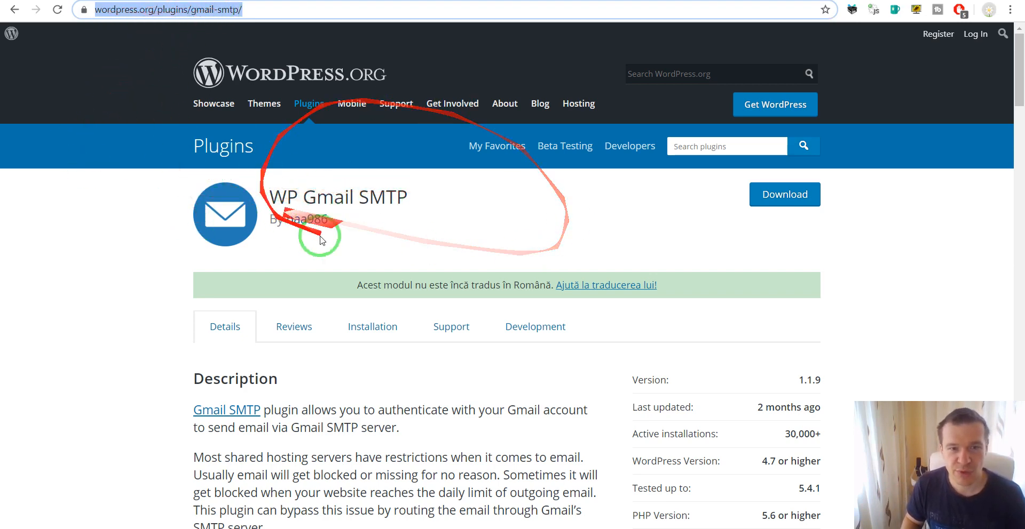
pyautogui.click(77, 214)
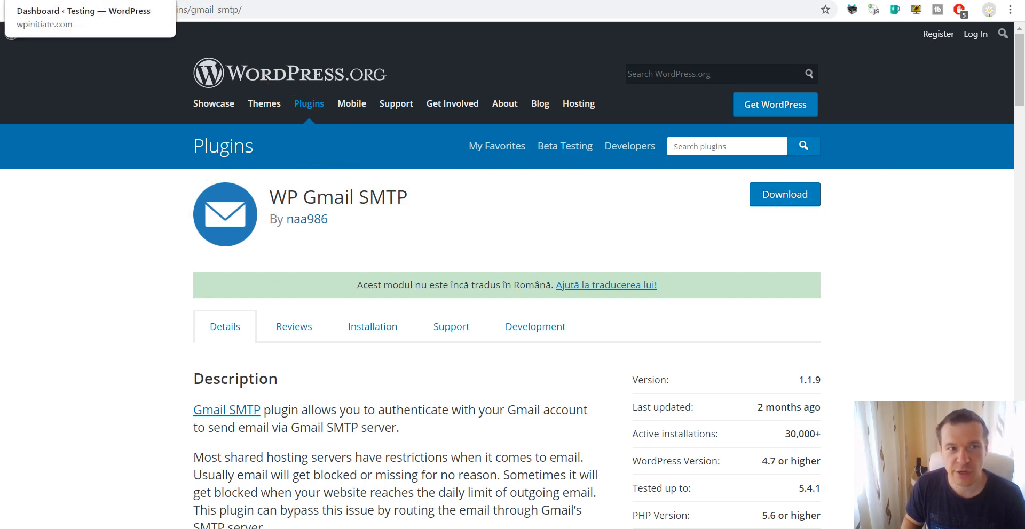
pyautogui.click(80, 0)
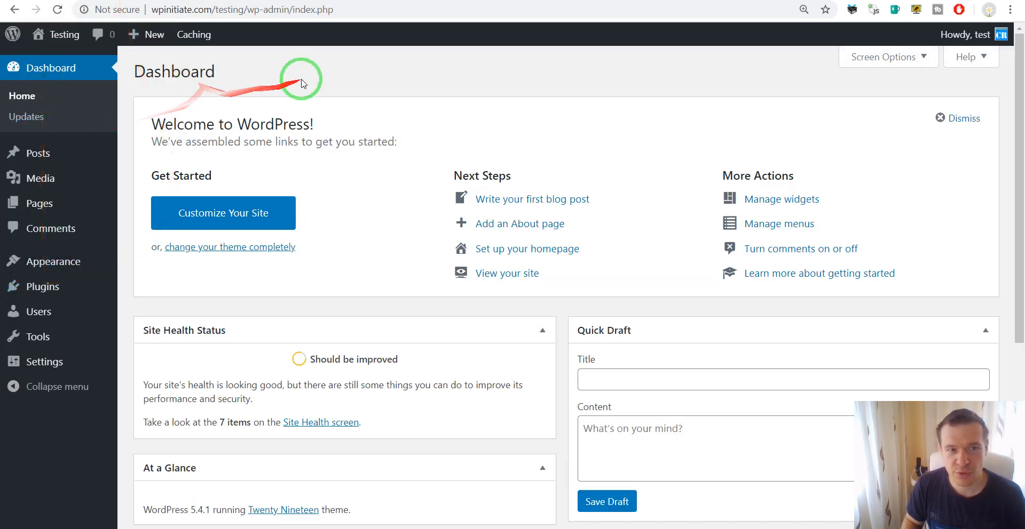
# Upload gmail-smtp.zip as a new plugin, install it, and activate Gmail SMTP 1.1.9
pyautogui.moveTo(48, 286)
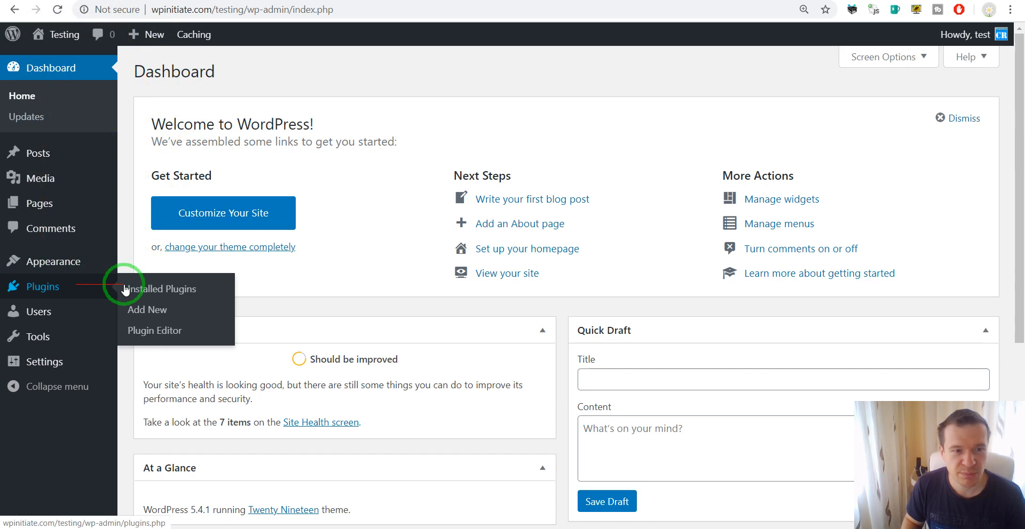
pyautogui.click(148, 319)
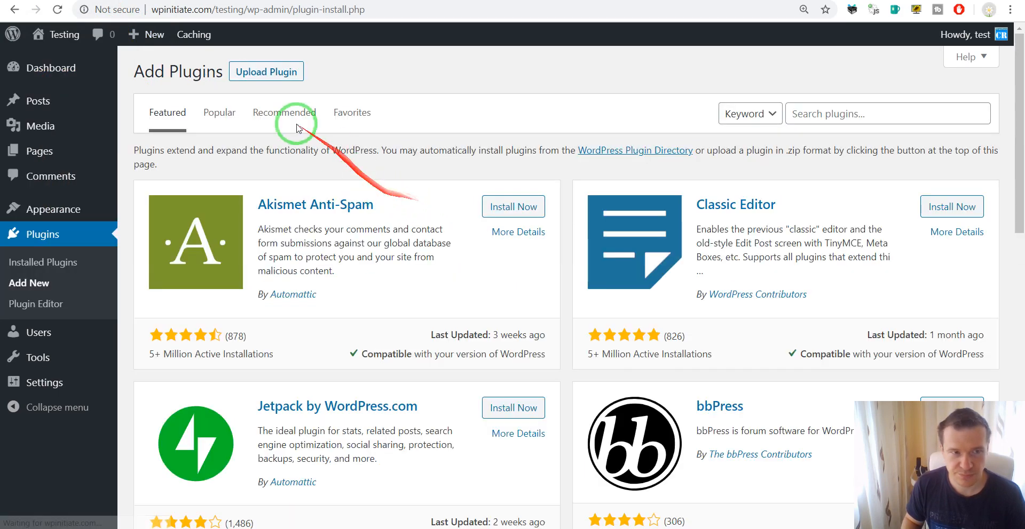
pyautogui.click(268, 71)
pyautogui.click(445, 196)
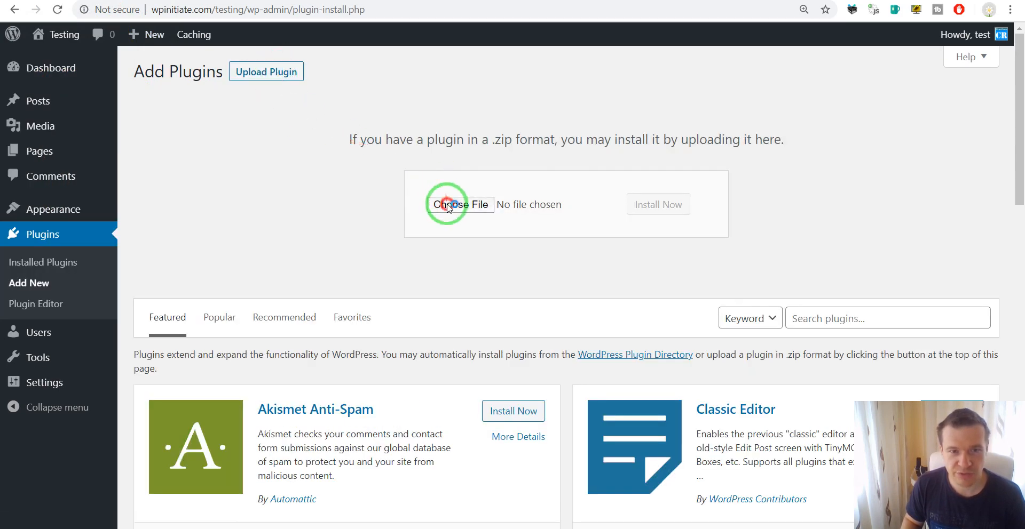
pyautogui.doubleClick(599, 146)
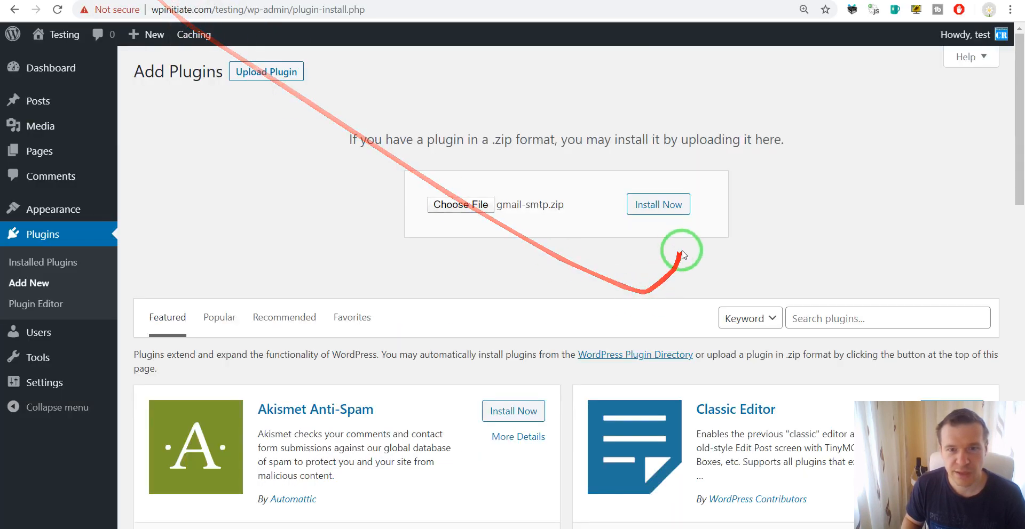
pyautogui.click(661, 205)
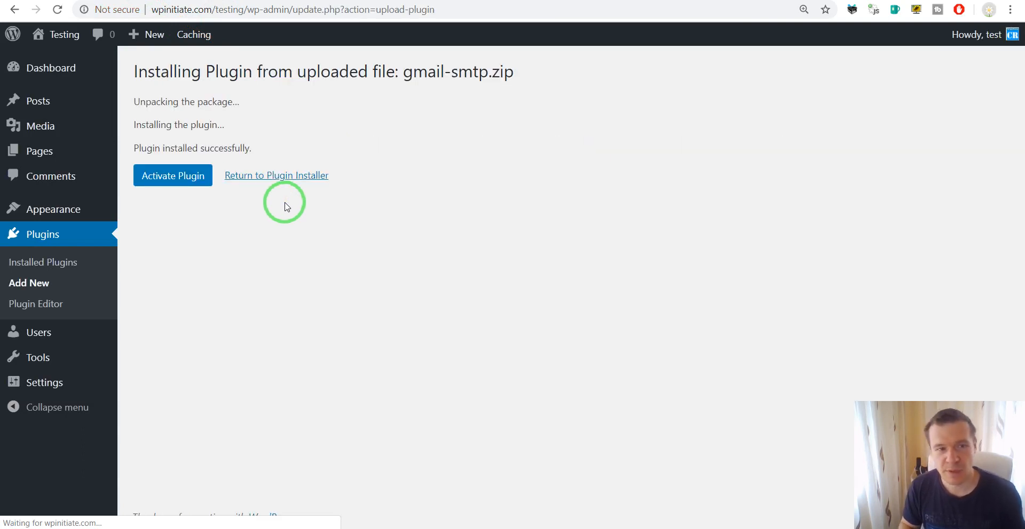
pyautogui.click(184, 174)
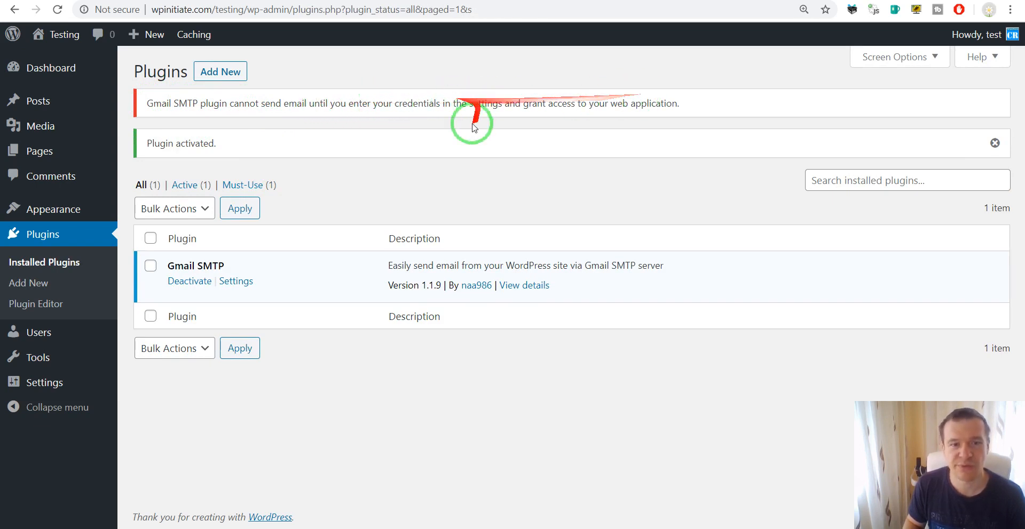
# Look over the empty Gmail SMTP settings fields, then follow the link to its wphowto.net documentation
pyautogui.click(241, 286)
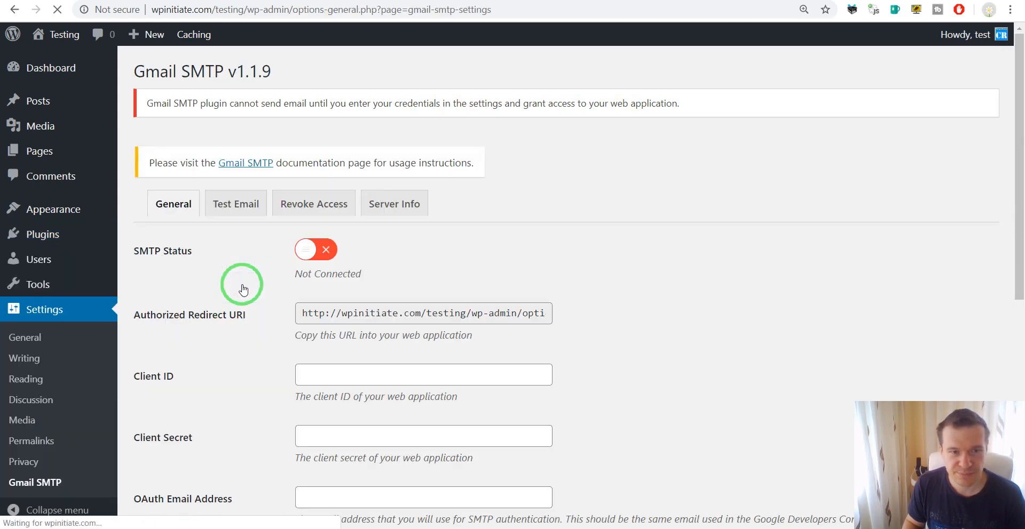
pyautogui.scroll(-5, 233, 272)
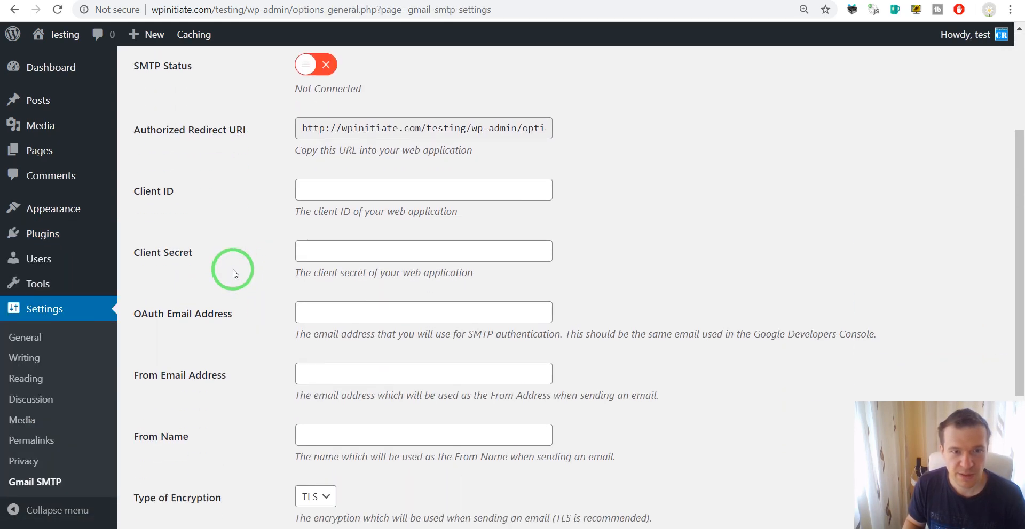
pyautogui.scroll(4, 233, 266)
pyautogui.scroll(2, 233, 267)
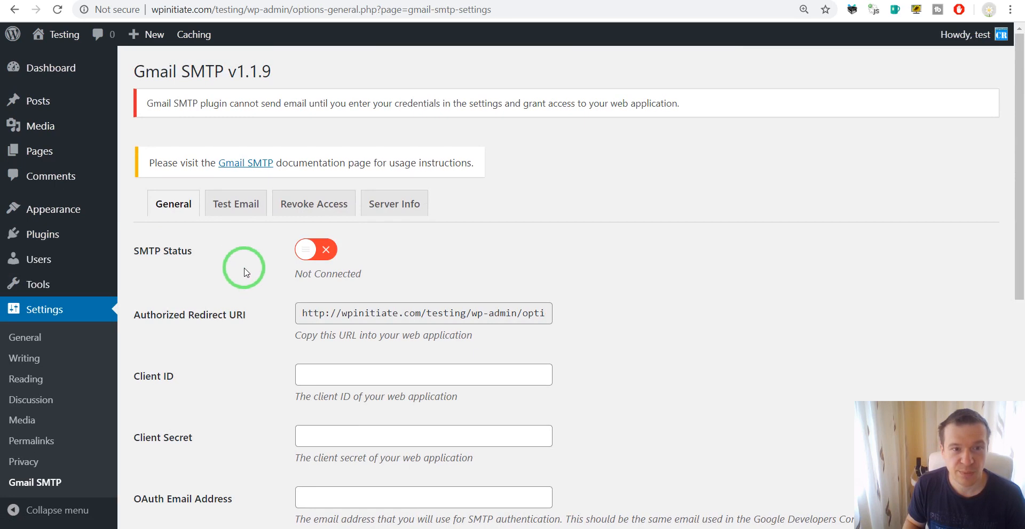
pyautogui.scroll(-1, 245, 272)
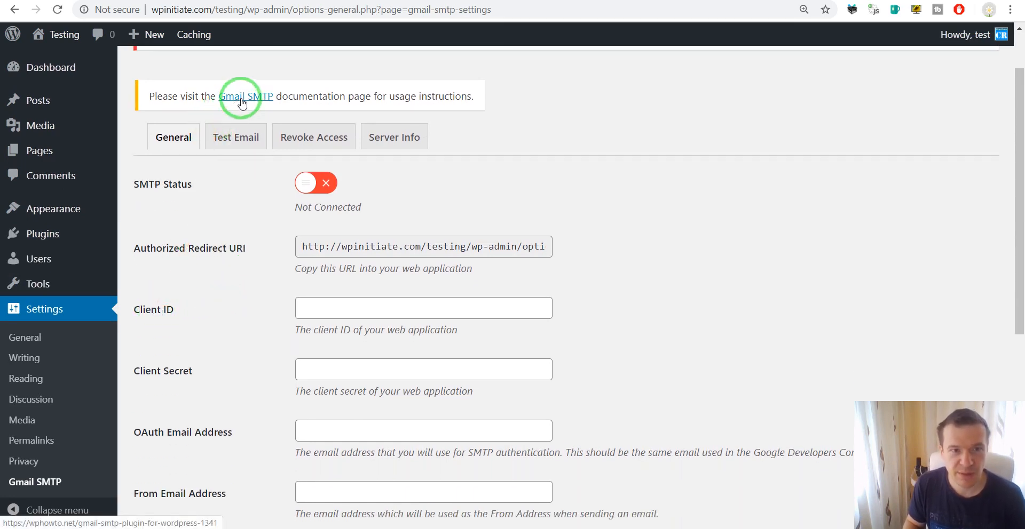
pyautogui.scroll(1, 251, 247)
pyautogui.scroll(-2, 141, 247)
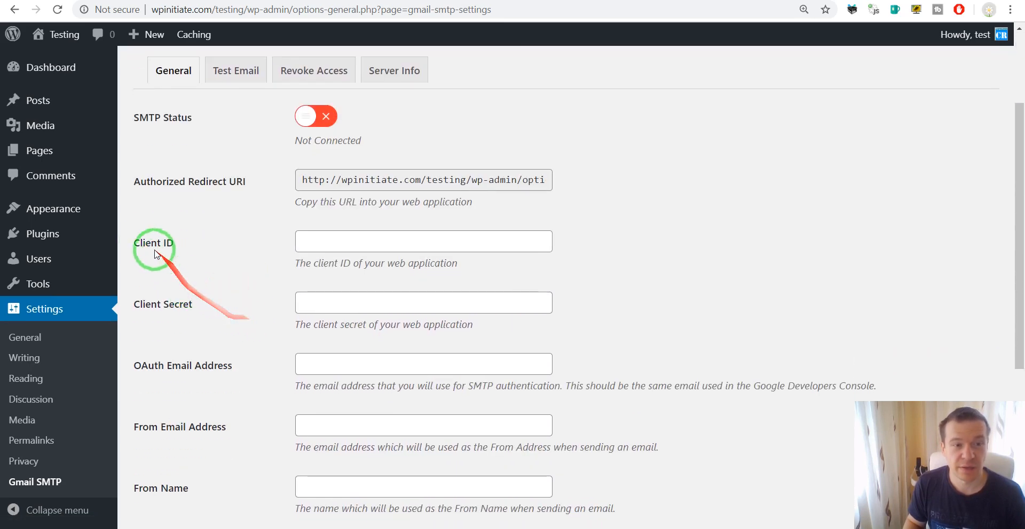
pyautogui.scroll(-2, 192, 299)
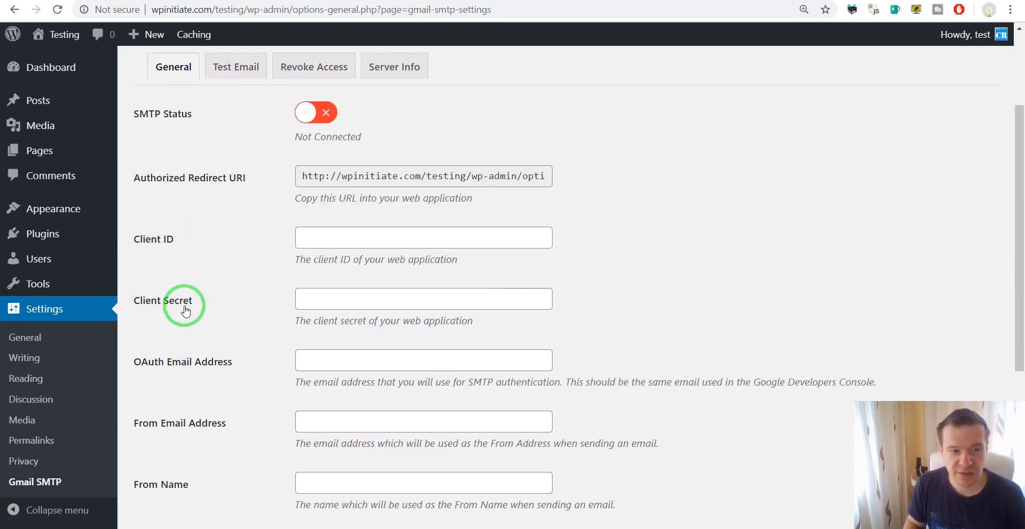
pyautogui.scroll(-2, 196, 416)
pyautogui.scroll(6, 192, 438)
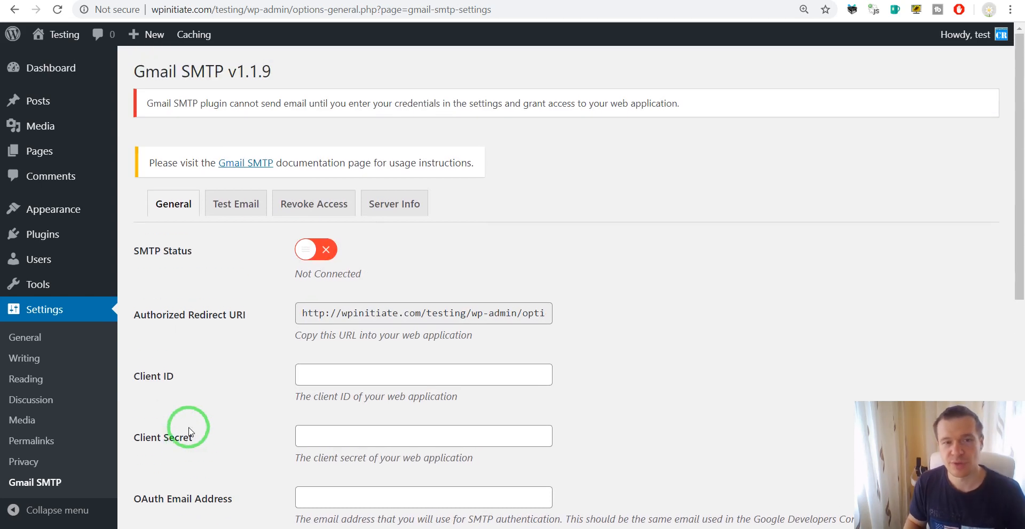
pyautogui.click(247, 166)
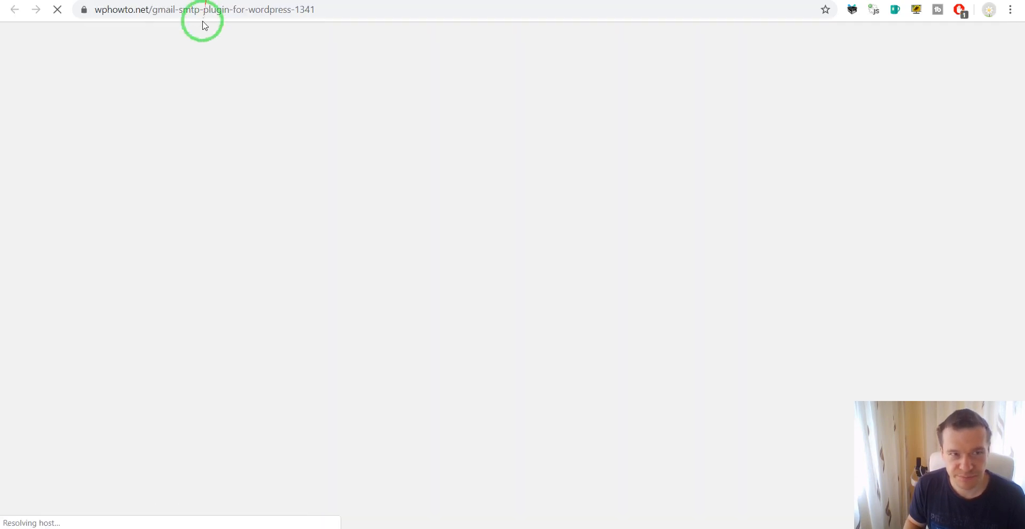
# Scroll the wphowto.net guide to 'Gmail SMTP Project Creation' and follow the console.developers.google.com link
pyautogui.scroll(-9, 171, 192)
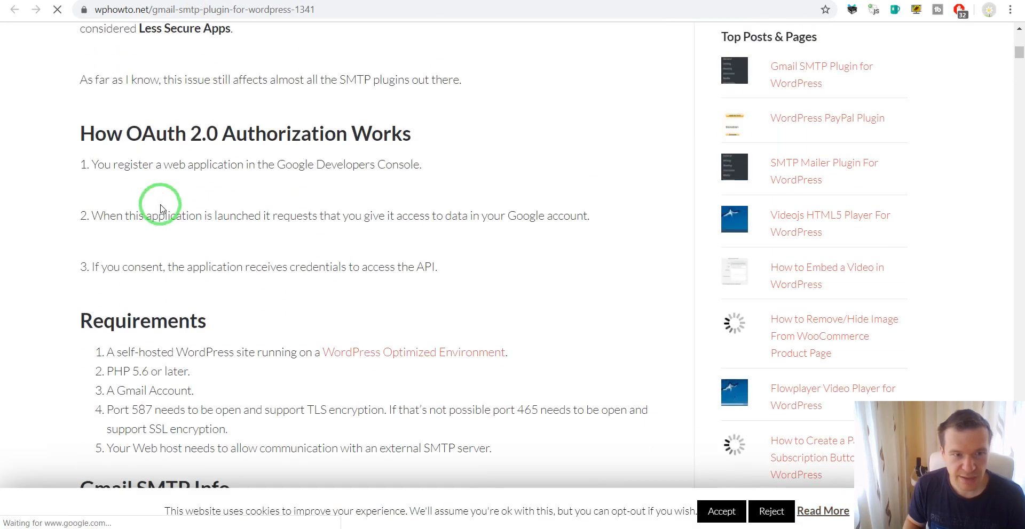
pyautogui.scroll(-12, 160, 208)
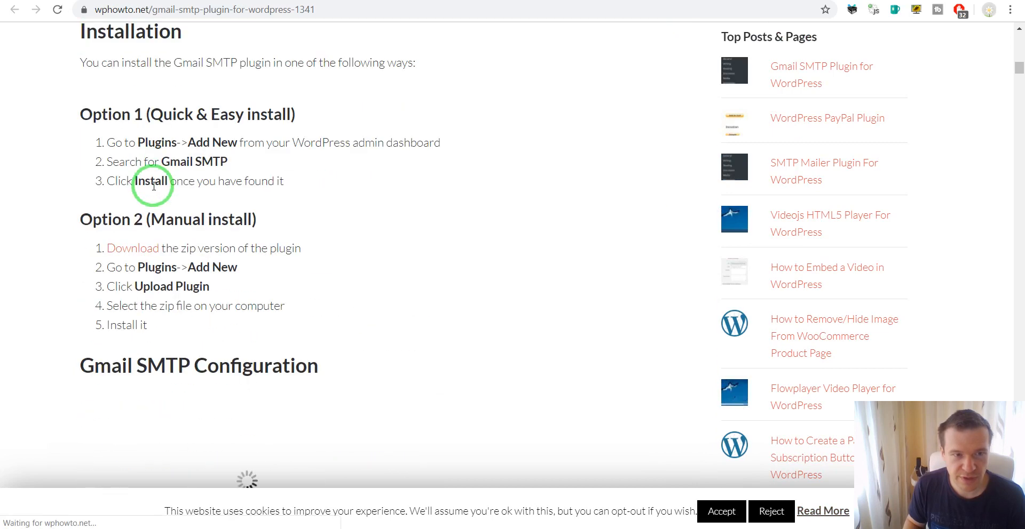
pyautogui.scroll(-10, 154, 187)
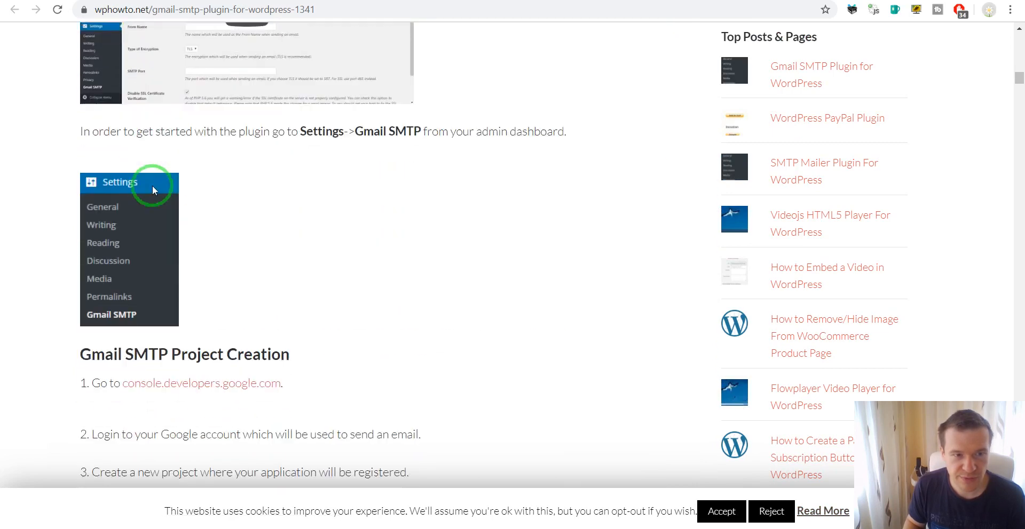
pyautogui.scroll(-4, 171, 120)
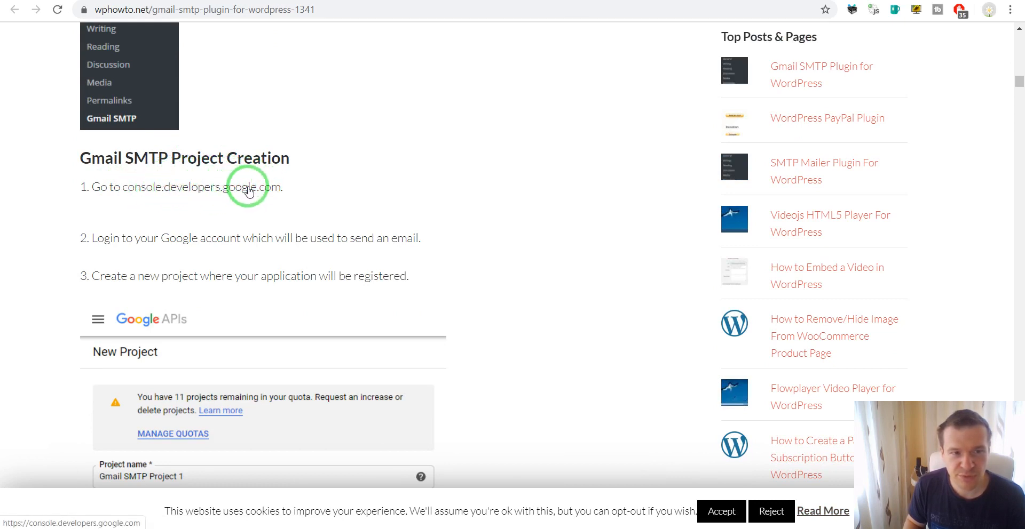
pyautogui.click(212, 191)
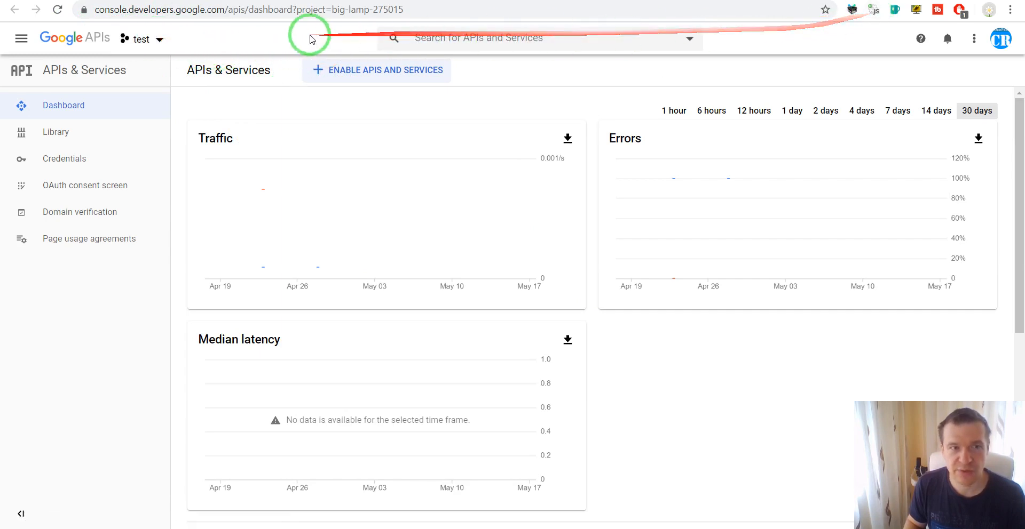
# Create a Google Cloud project named 'SMTP test' and make it the active project
pyautogui.click(159, 39)
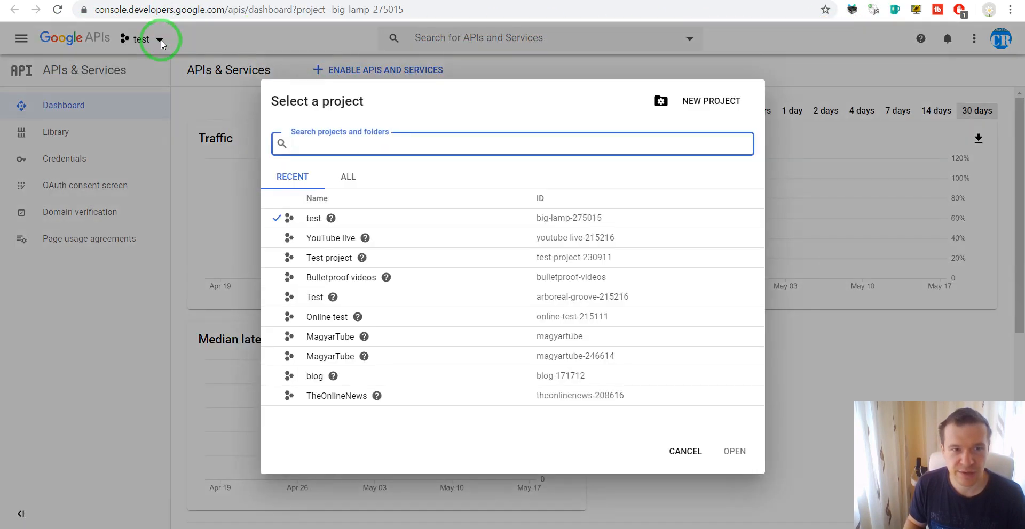
pyautogui.click(696, 101)
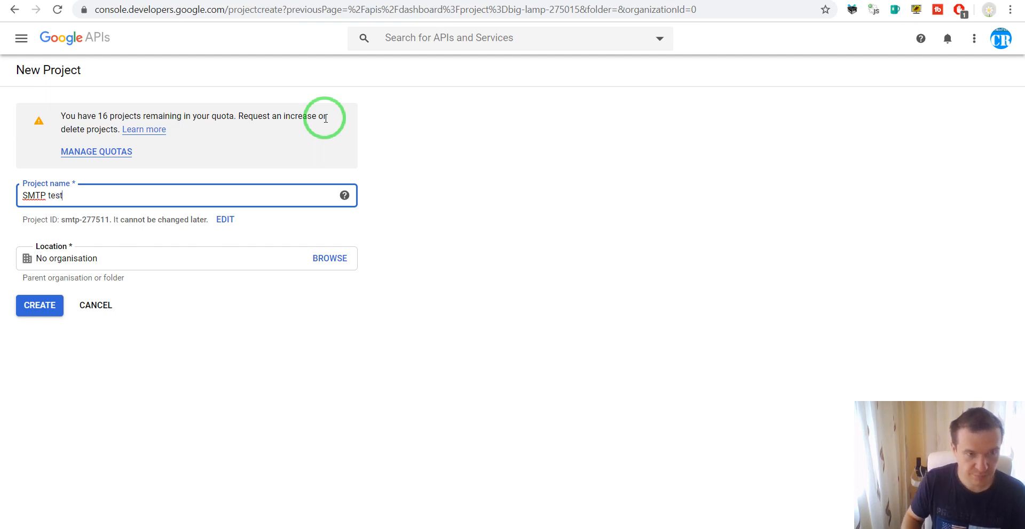
pyautogui.write('SMTP test')
pyautogui.click(41, 305)
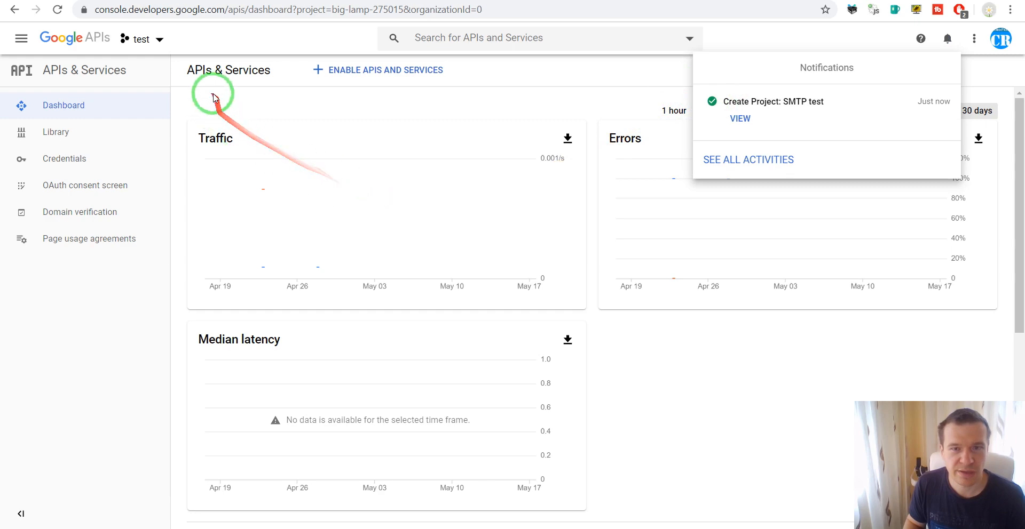
pyautogui.click(142, 41)
pyautogui.click(163, 32)
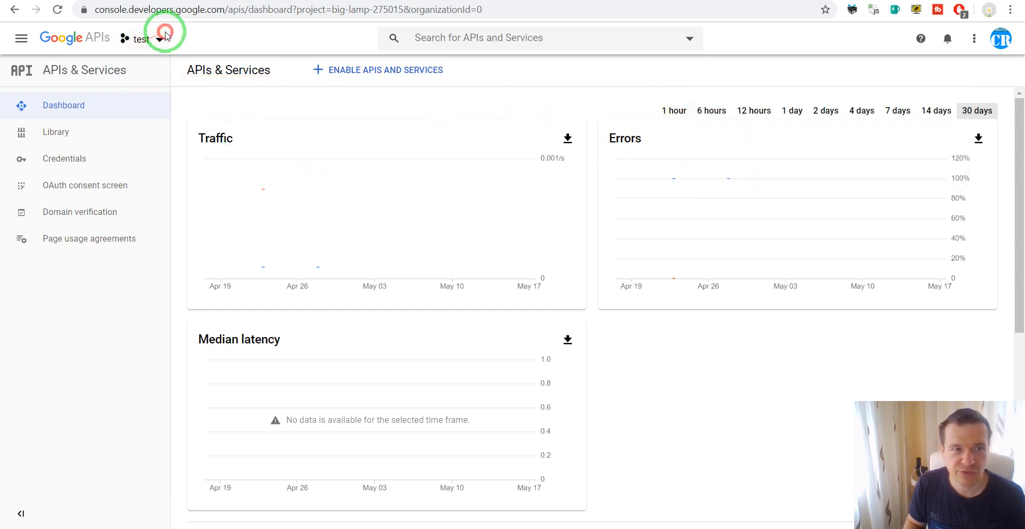
pyautogui.click(302, 218)
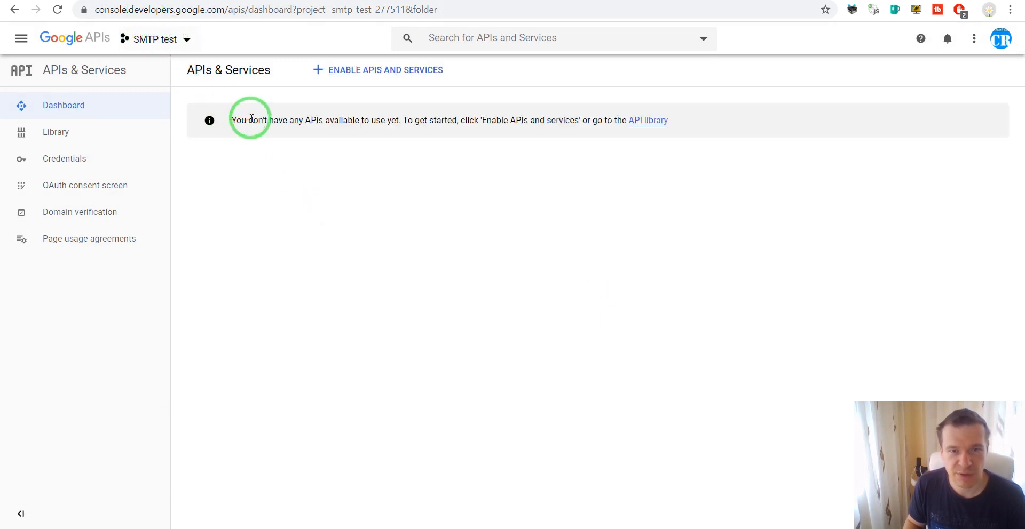
# From the SMTP test project's Credentials page, begin creating an OAuth client ID
pyautogui.click(69, 163)
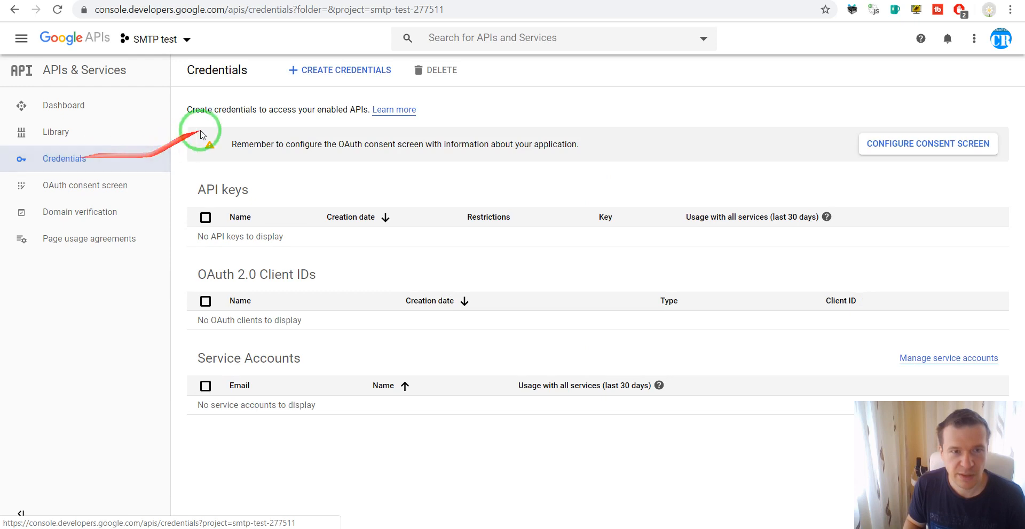
pyautogui.click(304, 70)
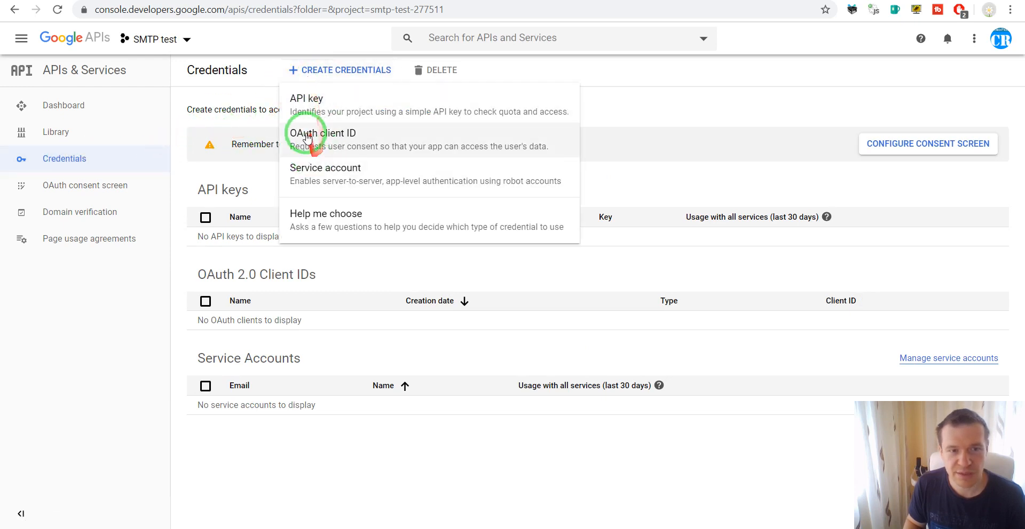
pyautogui.click(336, 139)
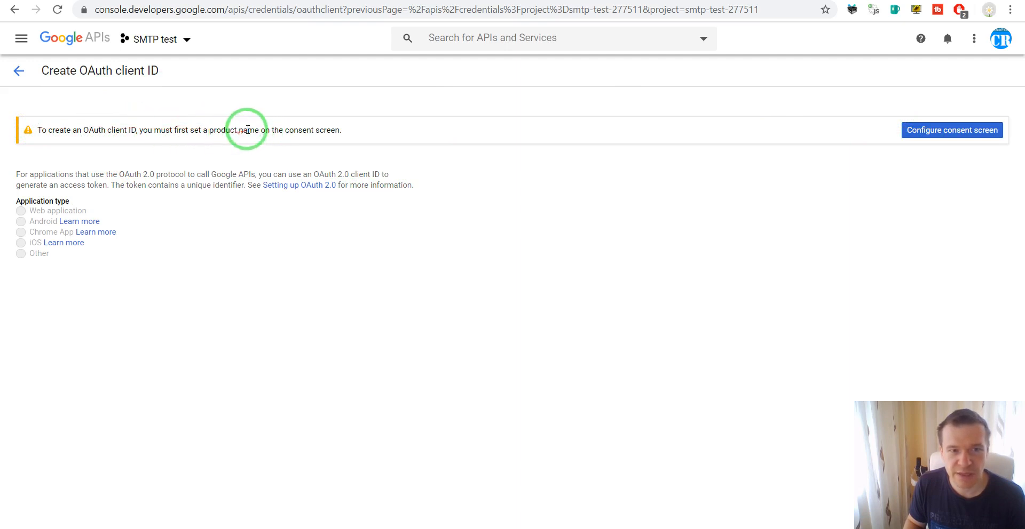
# Save an External OAuth consent screen with application name 'SMTP Test', then return to Credentials
pyautogui.click(957, 131)
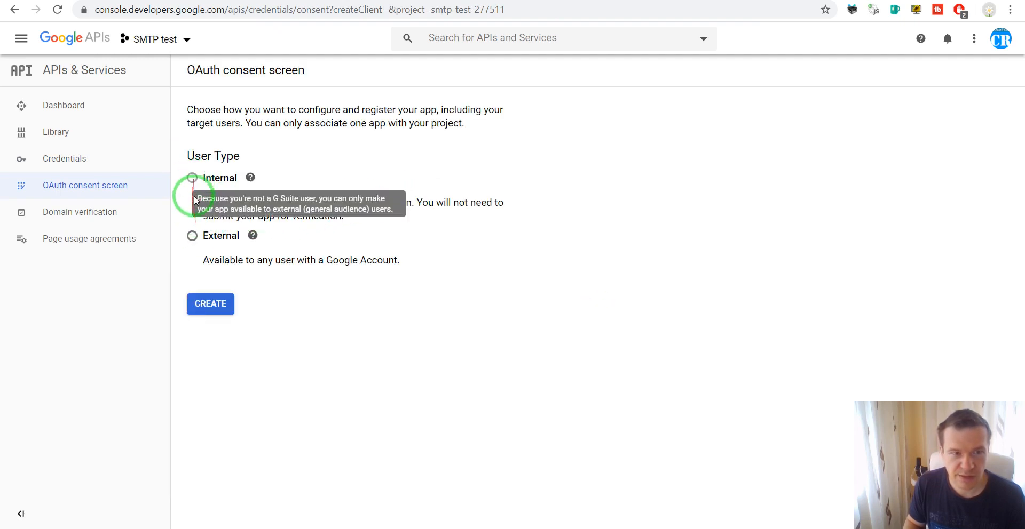
pyautogui.click(210, 304)
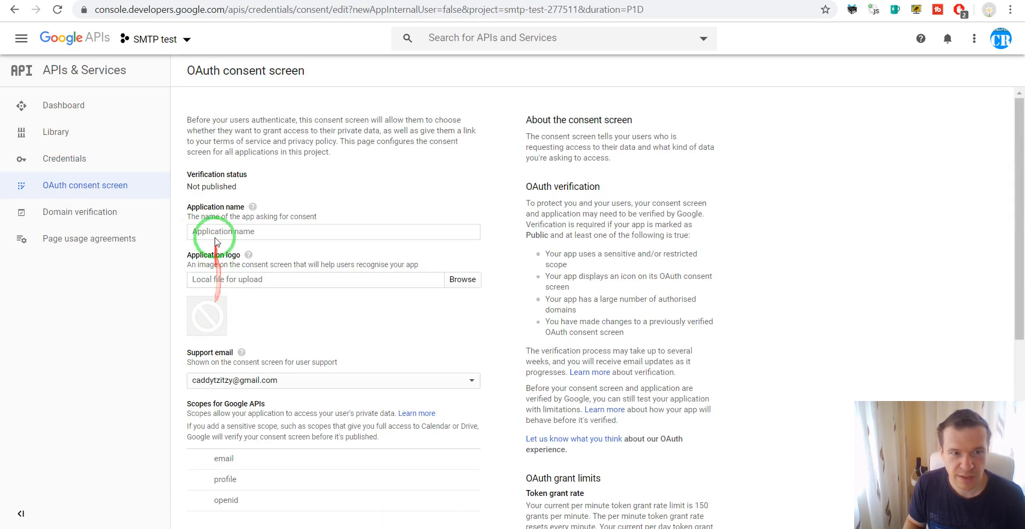
pyautogui.click(214, 230)
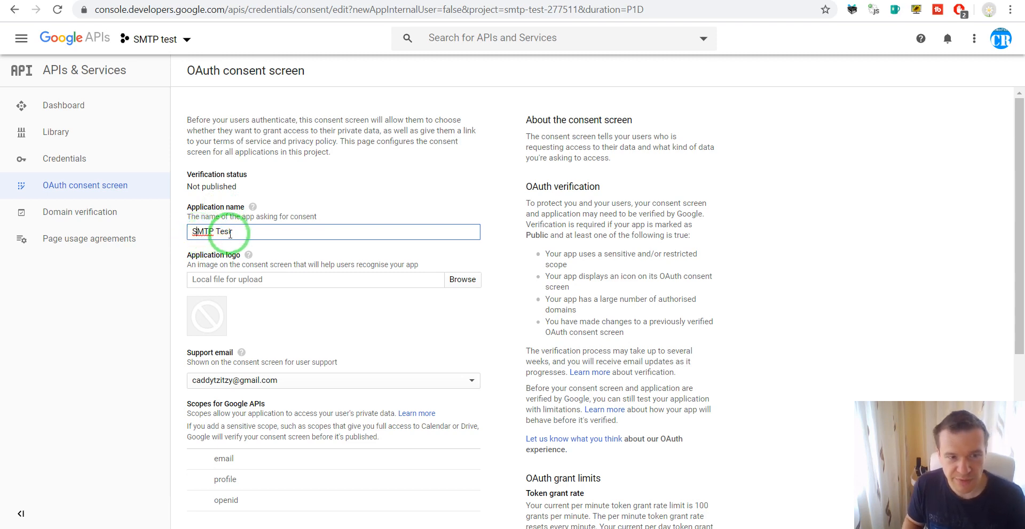
pyautogui.scroll(-5, 224, 267)
pyautogui.click(198, 509)
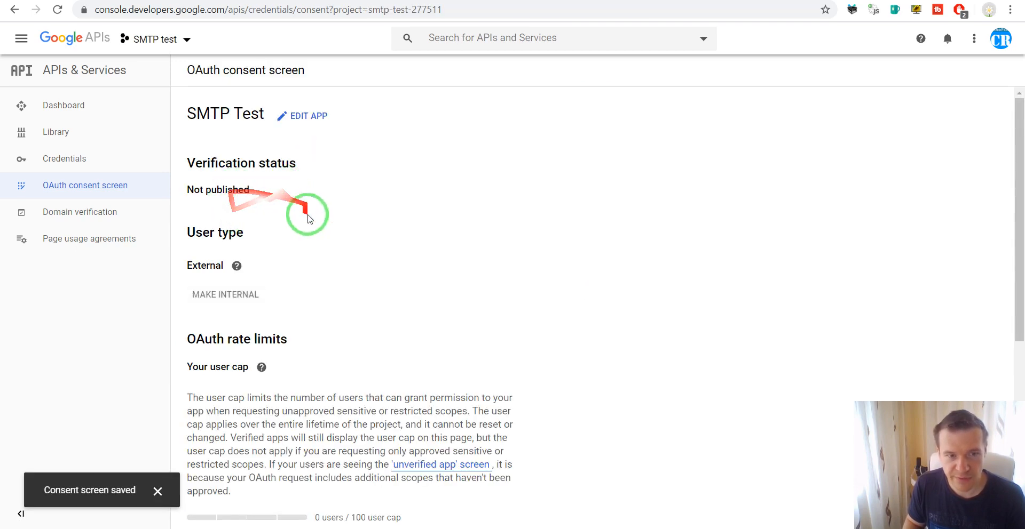
pyautogui.click(75, 160)
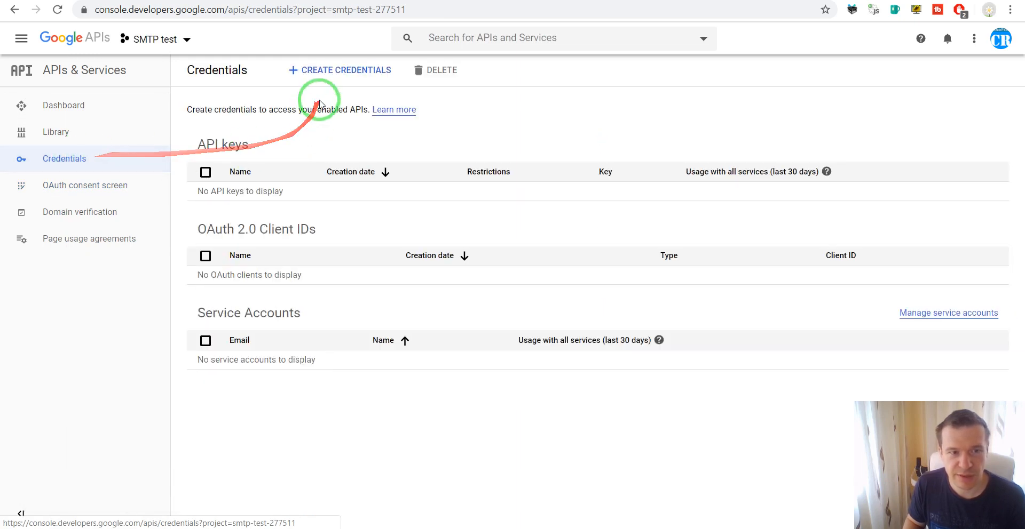
# Draft a Web application OAuth client named Web client 1 and focus its Authorised redirect URIs field
pyautogui.click(320, 72)
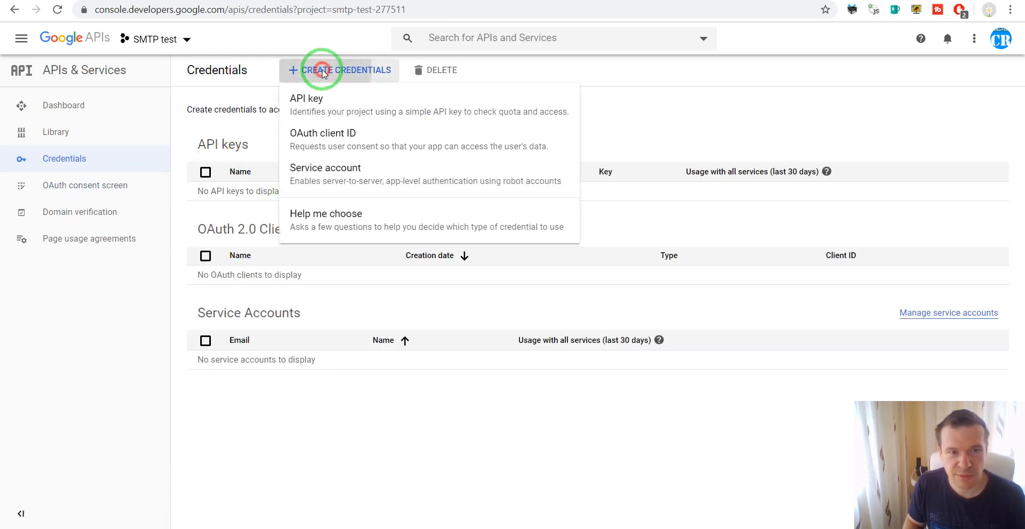
pyautogui.click(308, 132)
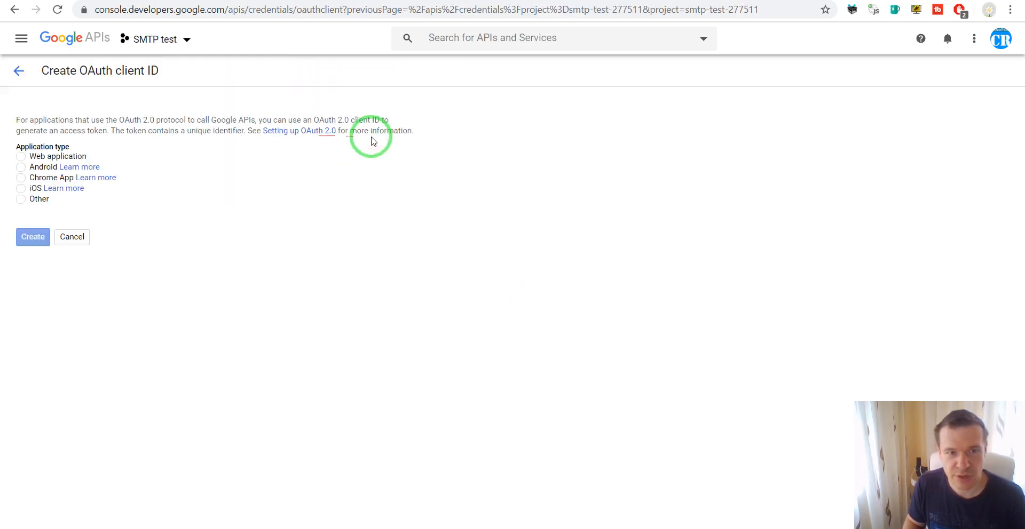
pyautogui.click(21, 157)
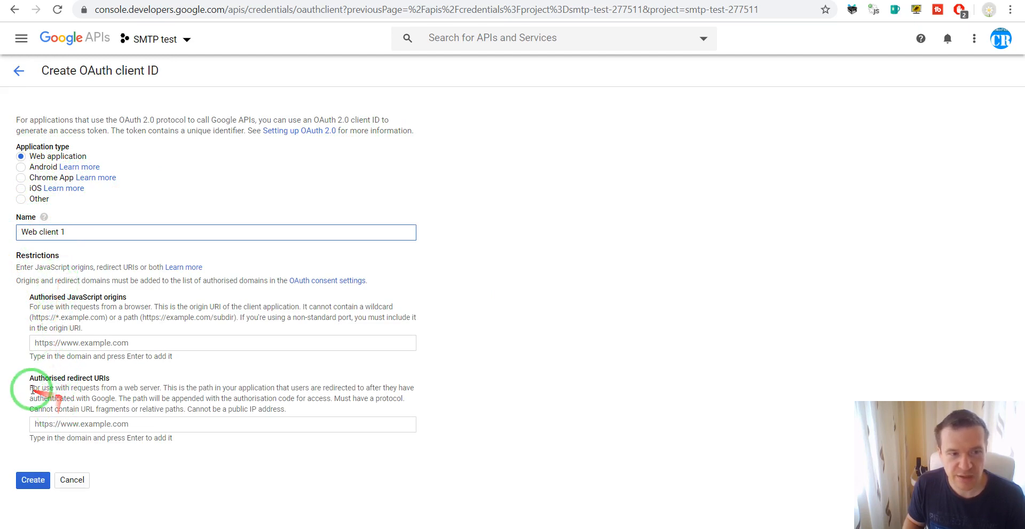
pyautogui.moveTo(38, 379); pyautogui.dragTo(106, 377)
pyautogui.click(78, 424)
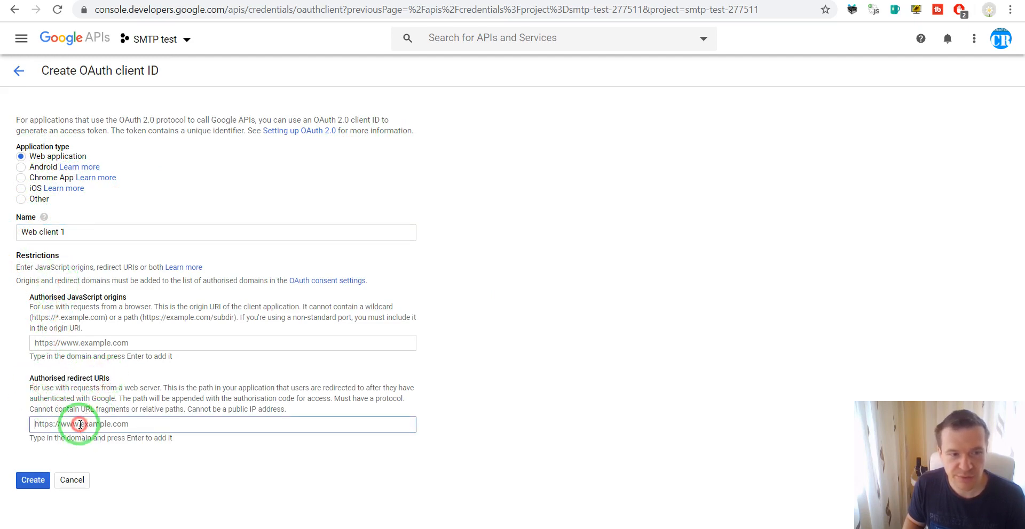
pyautogui.click(250, 1)
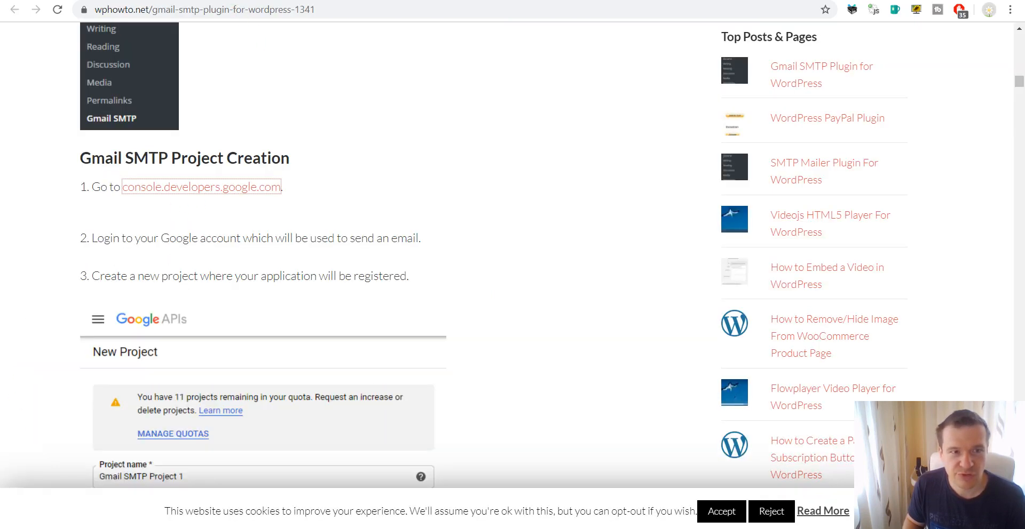
# Copy the Authorized Redirect URI from WordPress's Gmail SMTP settings and return to the Google client form
pyautogui.click(103, 2)
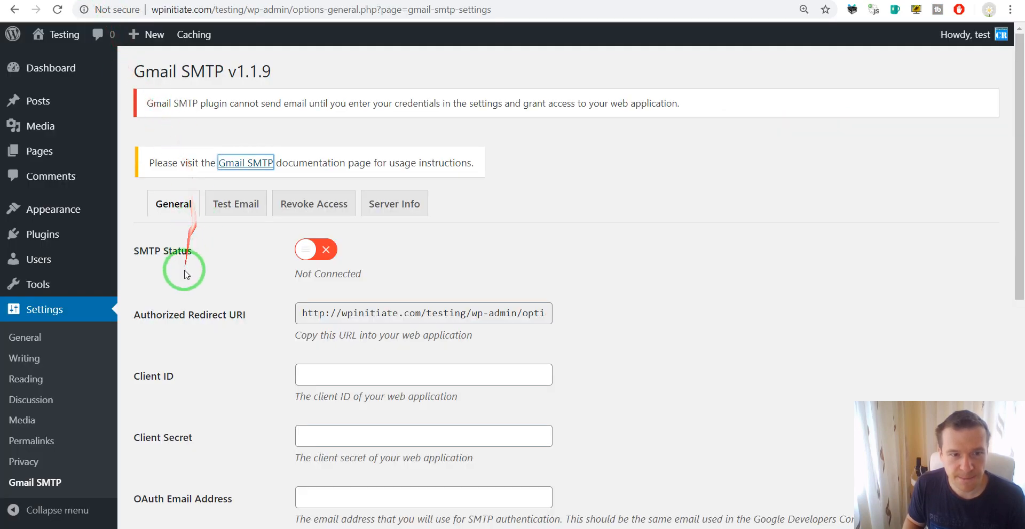
pyautogui.click(332, 315)
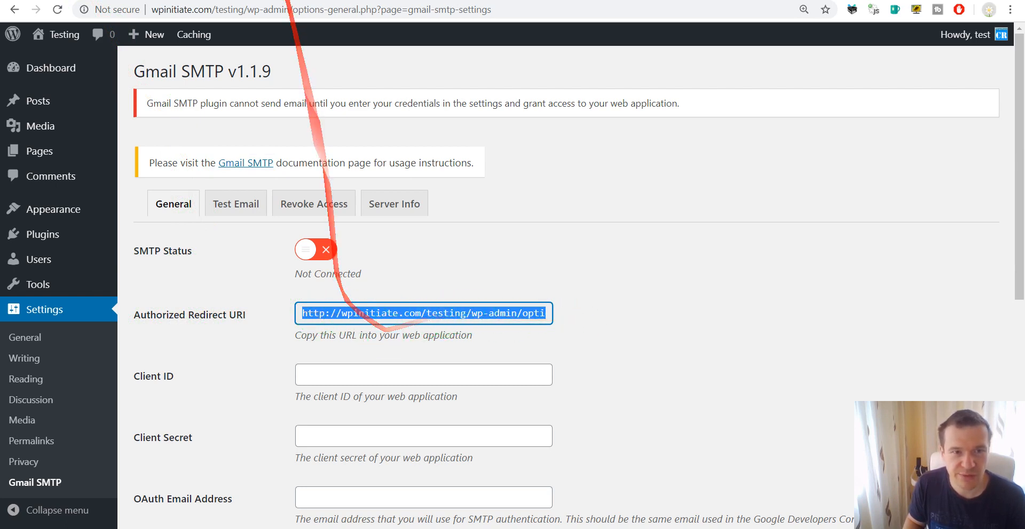
pyautogui.rightClick(349, 315)
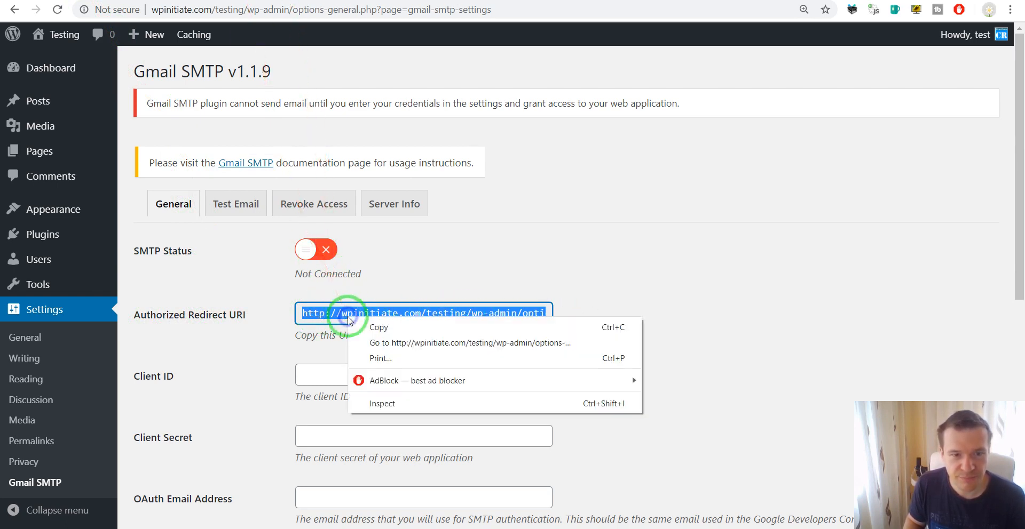
pyautogui.click(369, 325)
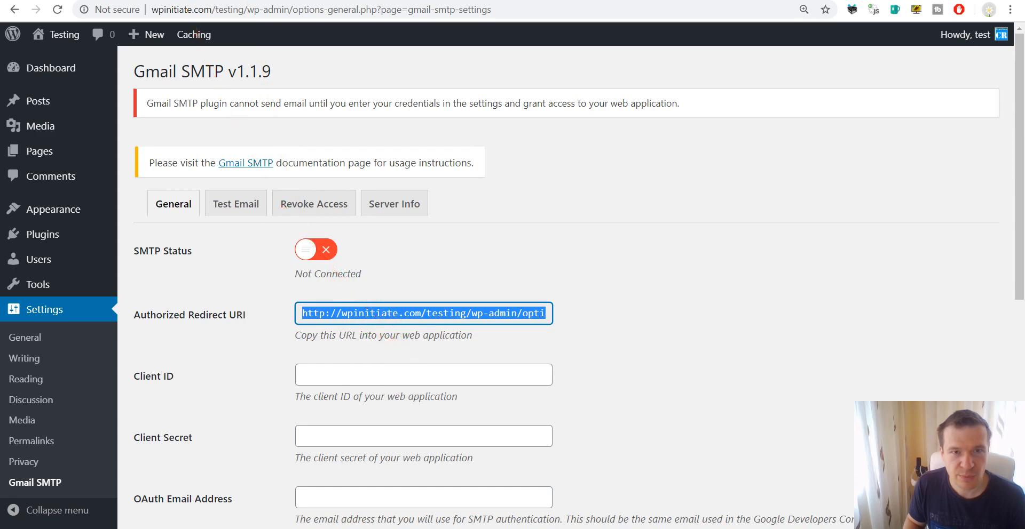
pyautogui.click(245, 1)
pyautogui.click(252, 3)
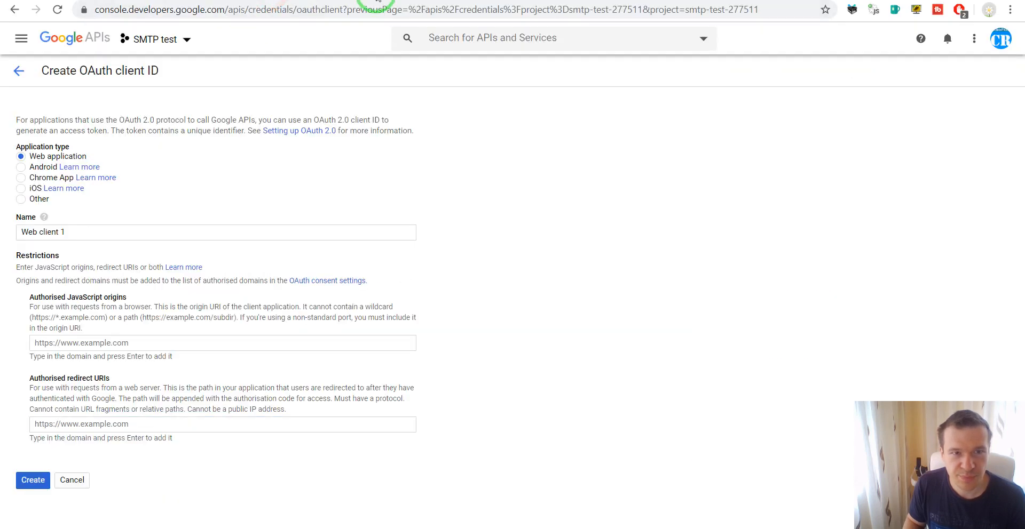
# Paste the WordPress redirect URI, note the unauthorised-domain error, and go to the consent screen's authorised domains
pyautogui.click(77, 425)
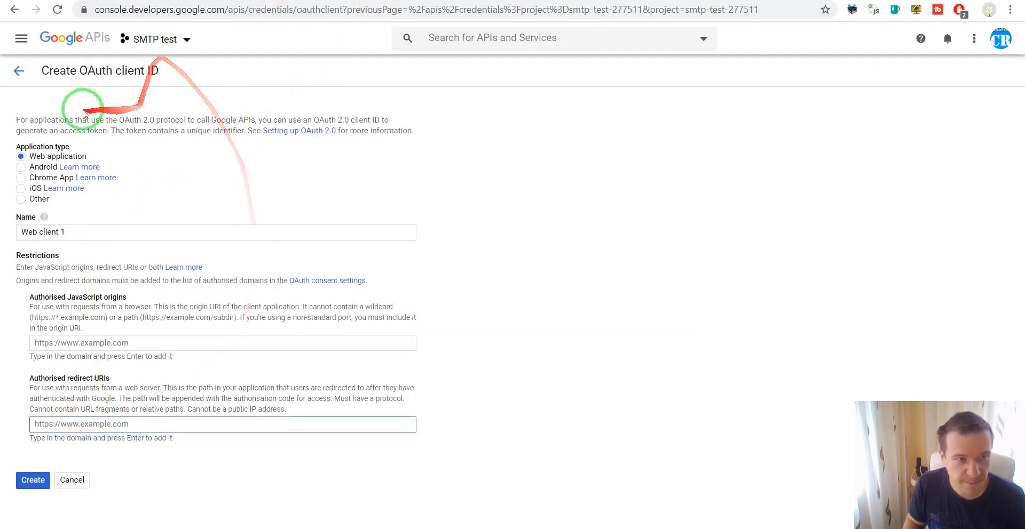
pyautogui.click(58, 424)
pyautogui.hotkey('ctrl', 'v')
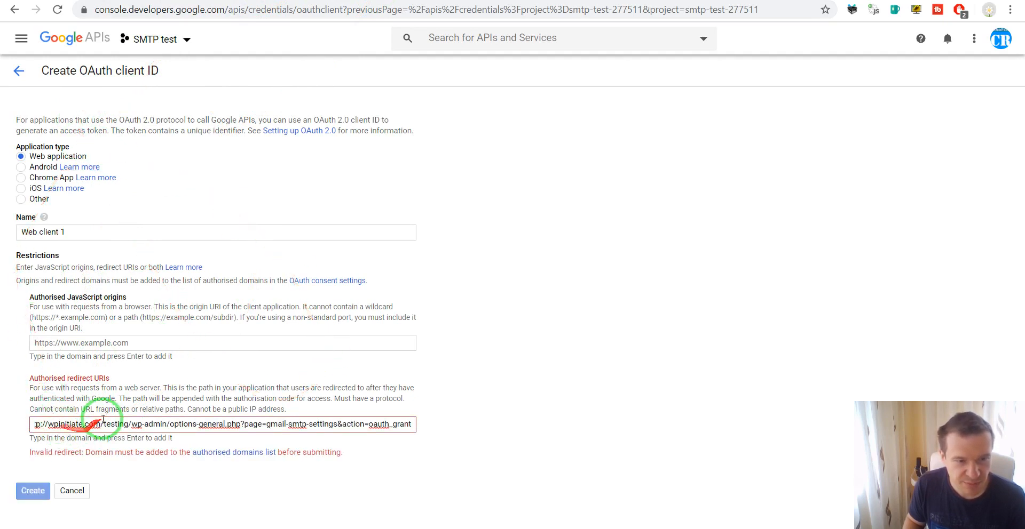
pyautogui.moveTo(30, 424); pyautogui.dragTo(89, 427)
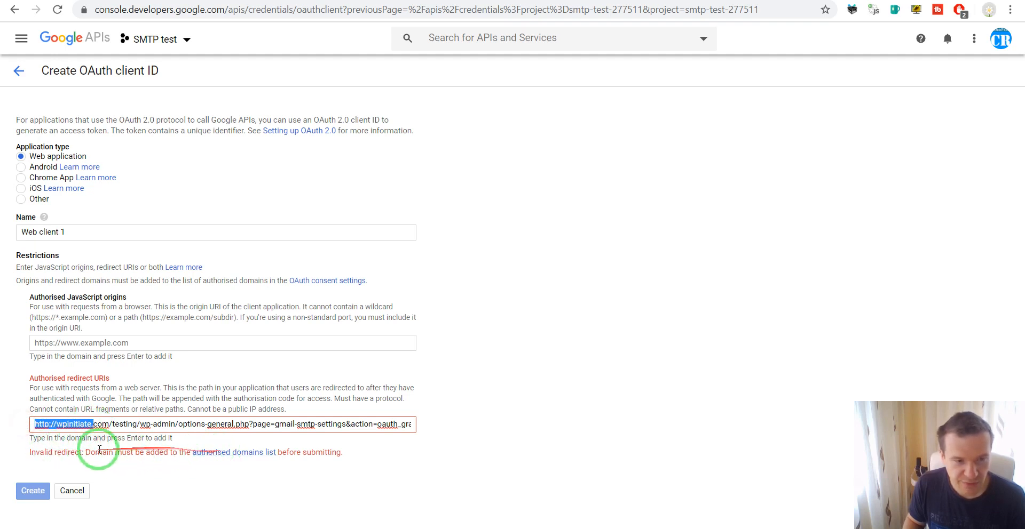
pyautogui.moveTo(33, 452); pyautogui.dragTo(80, 451)
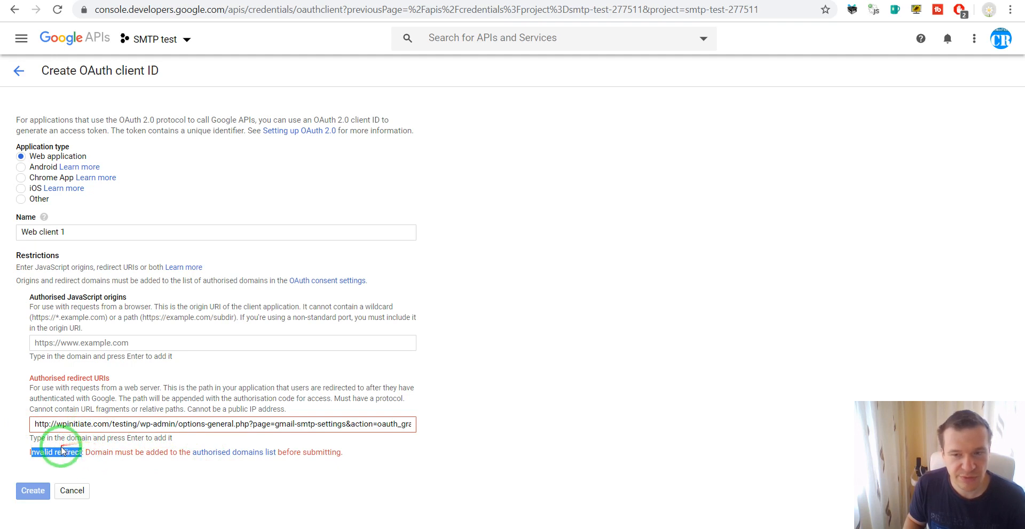
pyautogui.click(85, 453)
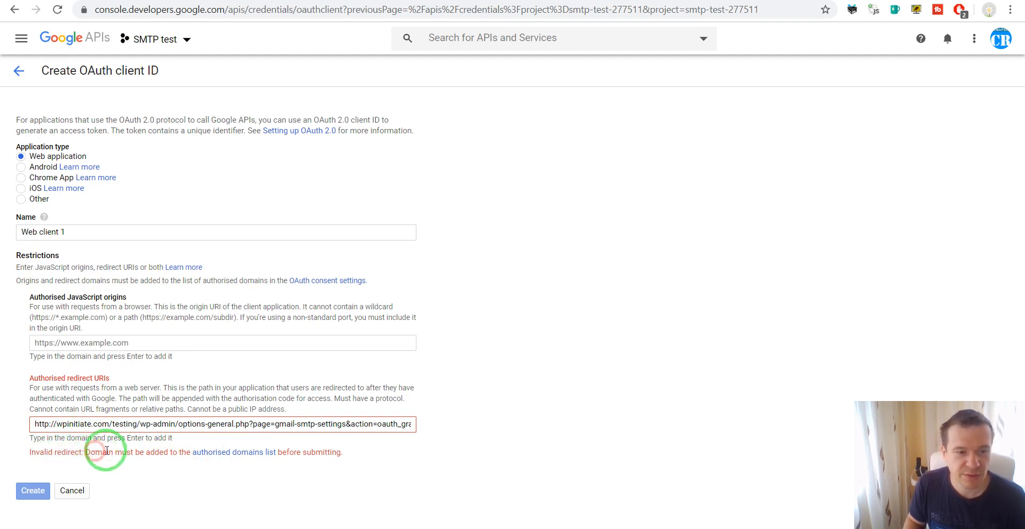
pyautogui.click(223, 455)
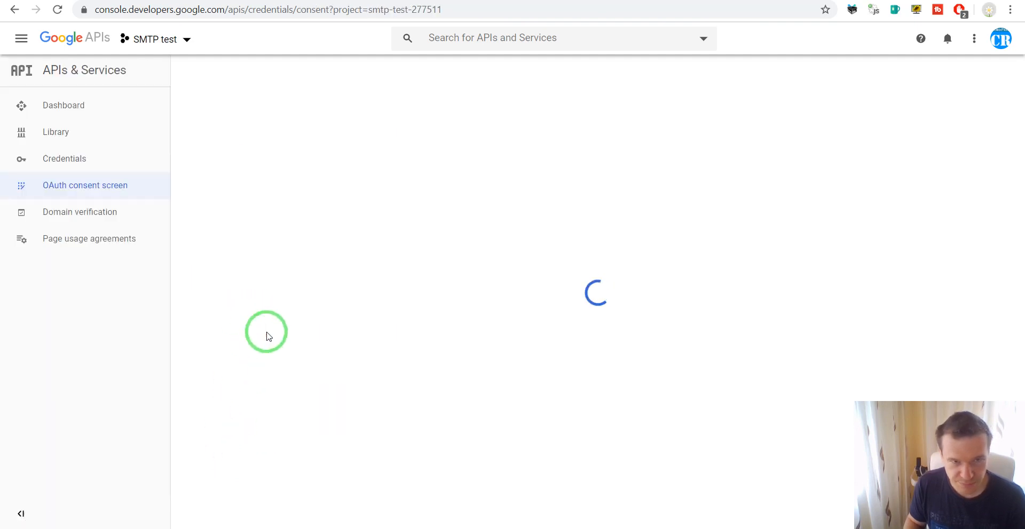
# Open the SMTP Test OAuth consent screen for editing and focus its Authorised domains field
pyautogui.scroll(-6, 265, 333)
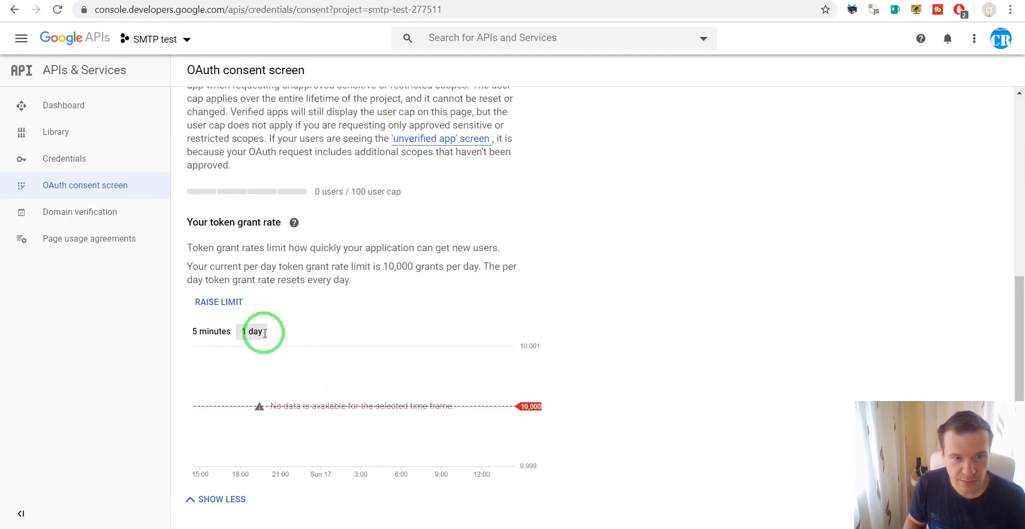
pyautogui.scroll(6, 265, 337)
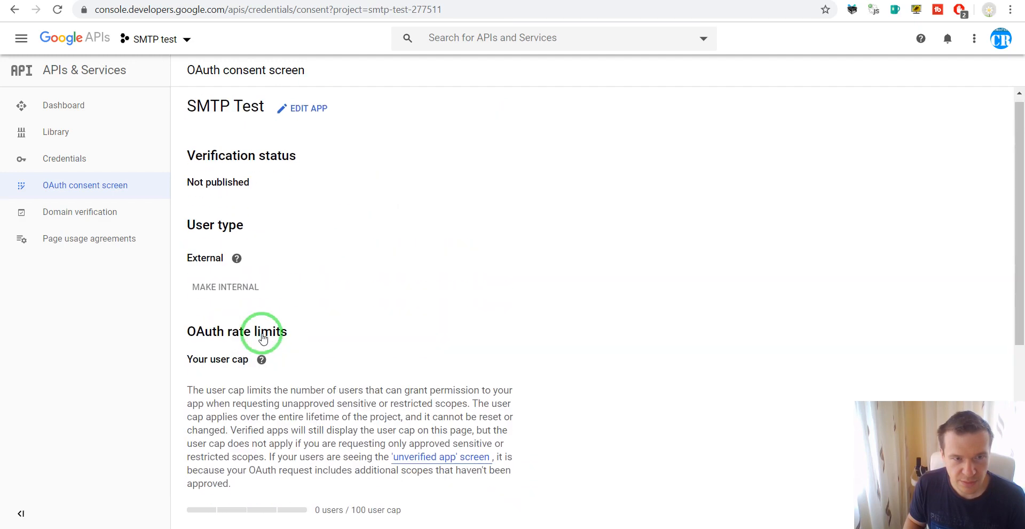
pyautogui.click(293, 118)
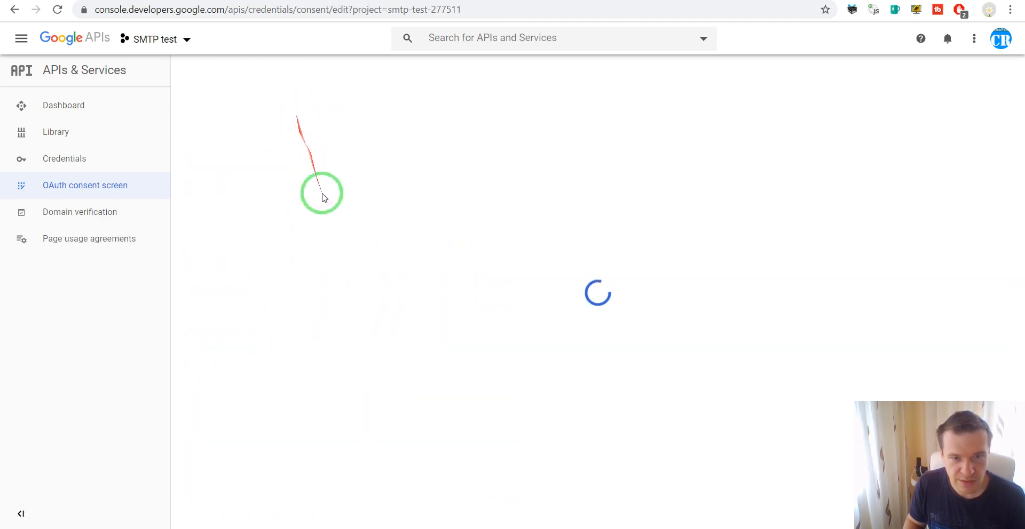
pyautogui.scroll(-5, 330, 283)
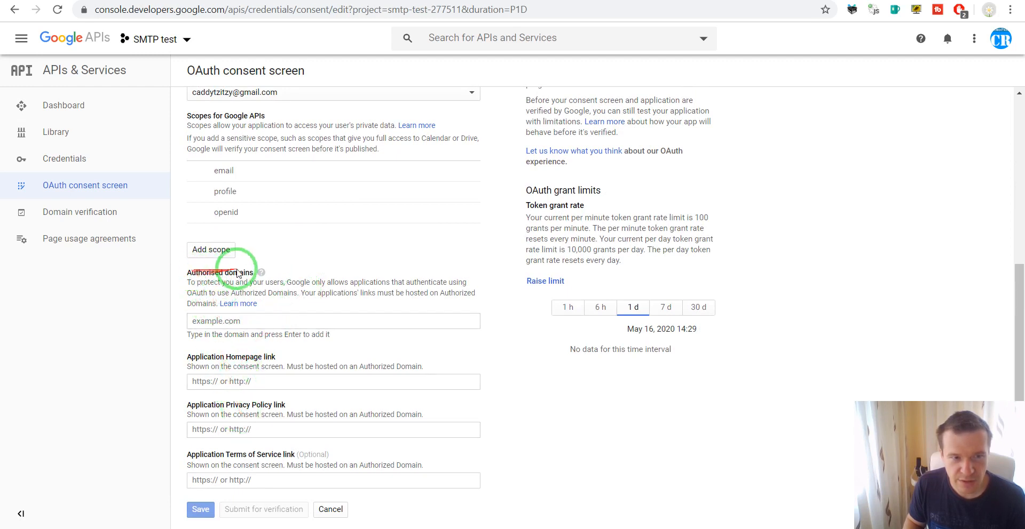
pyautogui.click(230, 322)
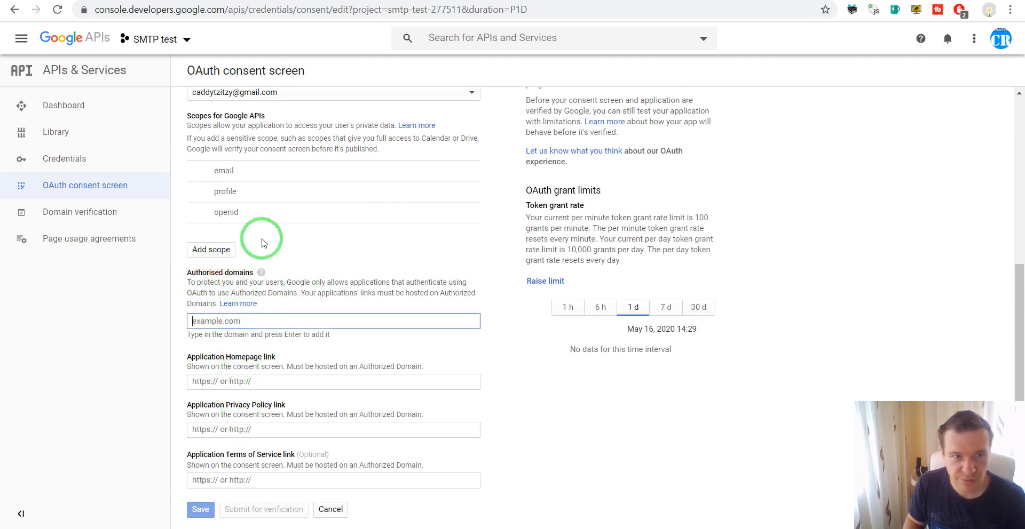
pyautogui.click(256, 0)
pyautogui.click(167, 0)
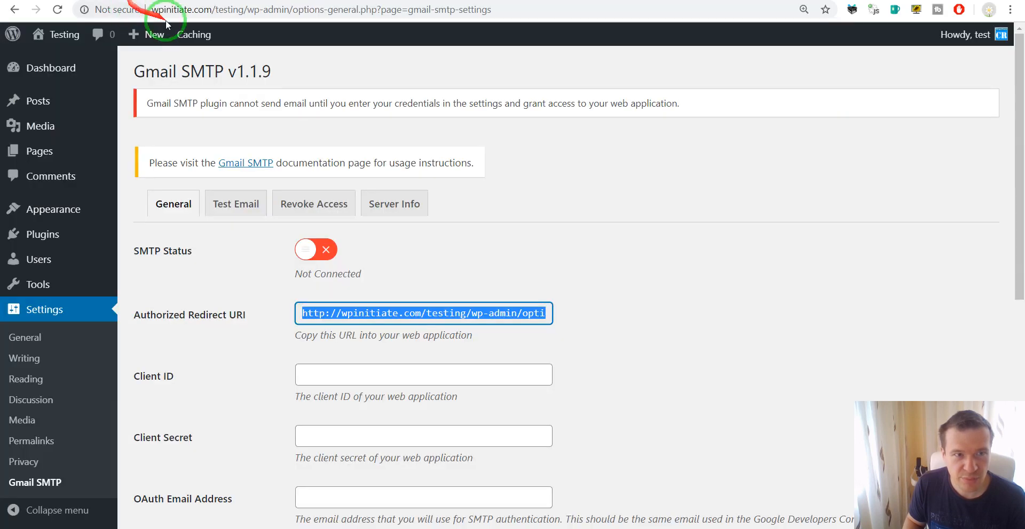
pyautogui.click(256, 0)
pyautogui.click(247, 321)
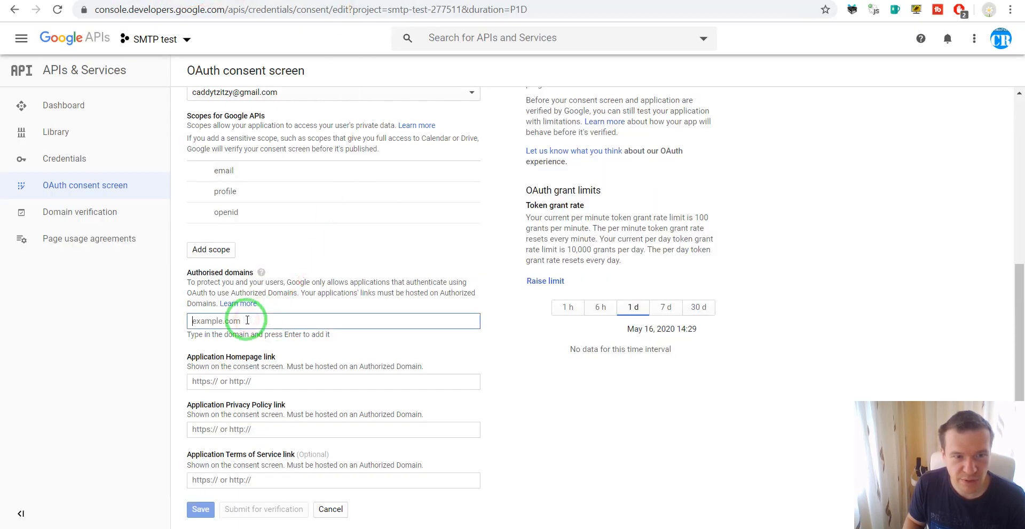
# Trim the pasted site URL to wpinitiate.com, add it as an authorised domain, and save
pyautogui.write('http://wpinitiate.com/testing/wp-admin/options-general.php?page=gmail-smtp-settings&action=oauth_grant')
pyautogui.press('Return')
pyautogui.press('BackSpace')
pyautogui.press('BackSpace')
pyautogui.press('BackSpace')
pyautogui.press('BackSpace')
pyautogui.press('BackSpace')
pyautogui.press('BackSpace')
pyautogui.press('BackSpace')
pyautogui.press('BackSpace')
pyautogui.press('BackSpace')
pyautogui.press('BackSpace')
pyautogui.press('BackSpace')
pyautogui.press('BackSpace')
pyautogui.press('BackSpace')
pyautogui.press('BackSpace')
pyautogui.press('BackSpace')
pyautogui.press('BackSpace')
pyautogui.press('BackSpace')
pyautogui.press('BackSpace')
pyautogui.press('BackSpace')
pyautogui.press('BackSpace')
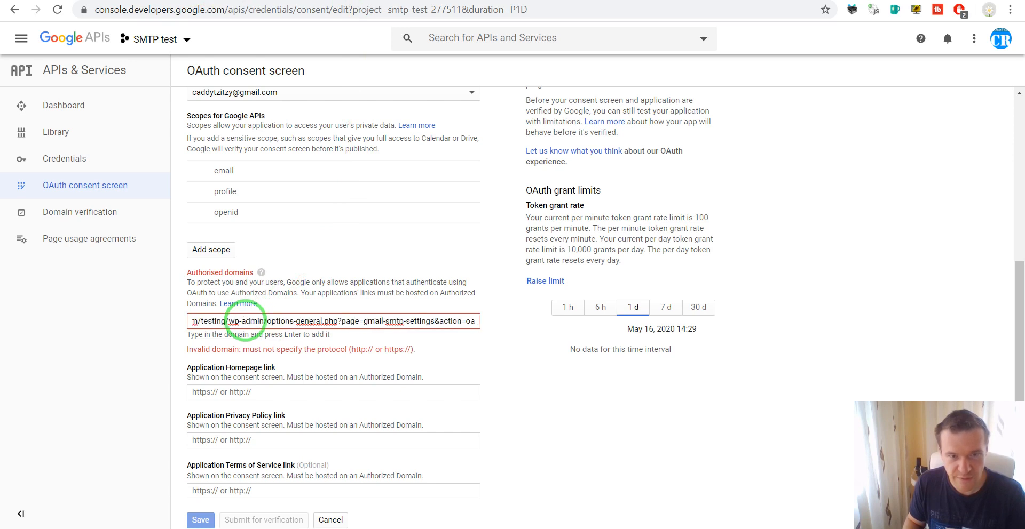
pyautogui.press('BackSpace')
pyautogui.press('BackSpace')
pyautogui.press('BackSpace')
pyautogui.press('BackSpace')
pyautogui.press('BackSpace')
pyautogui.press('BackSpace')
pyautogui.press('BackSpace')
pyautogui.press('BackSpace')
pyautogui.press('BackSpace')
pyautogui.press('BackSpace')
pyautogui.press('BackSpace')
pyautogui.press('BackSpace')
pyautogui.press('BackSpace')
pyautogui.press('BackSpace')
pyautogui.press('BackSpace')
pyautogui.press('BackSpace')
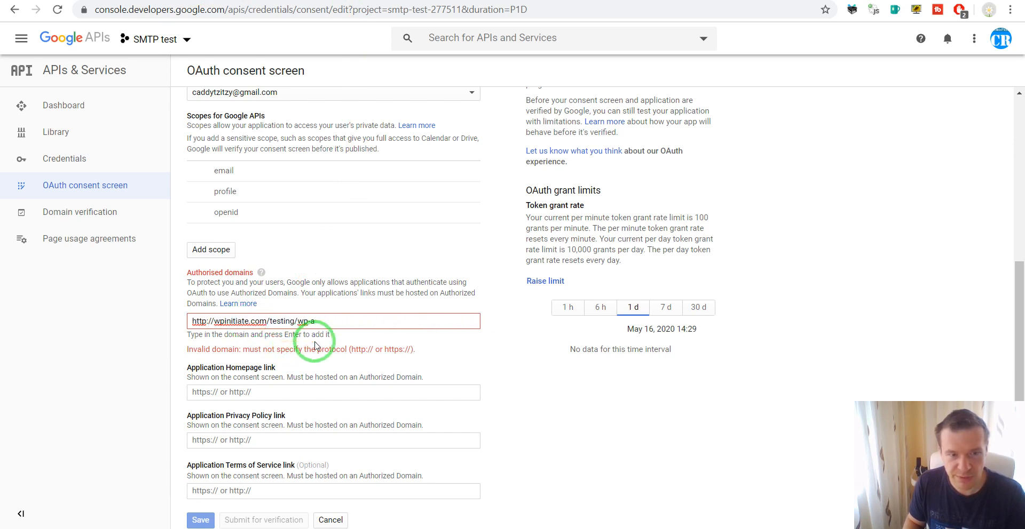
pyautogui.press('BackSpace')
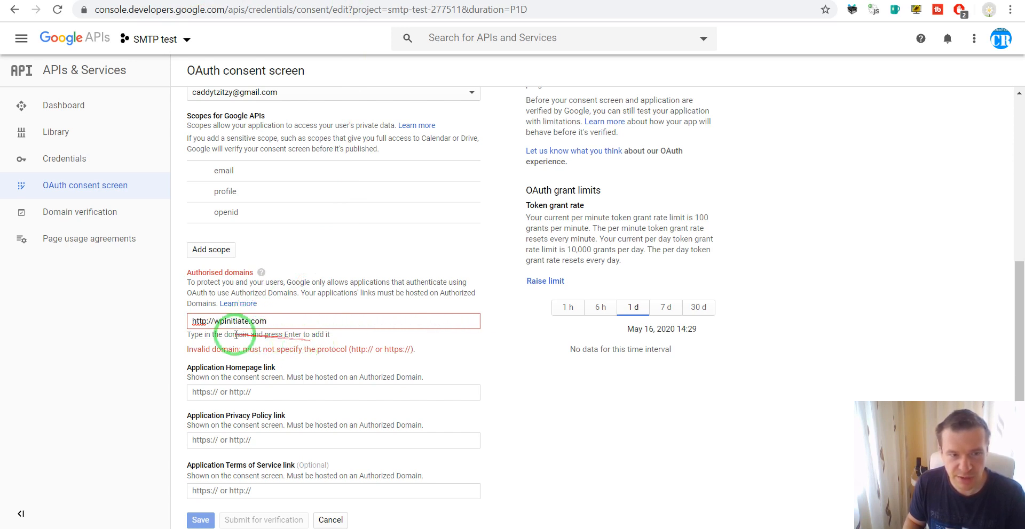
pyautogui.moveTo(214, 321); pyautogui.dragTo(189, 320)
pyautogui.press('BackSpace')
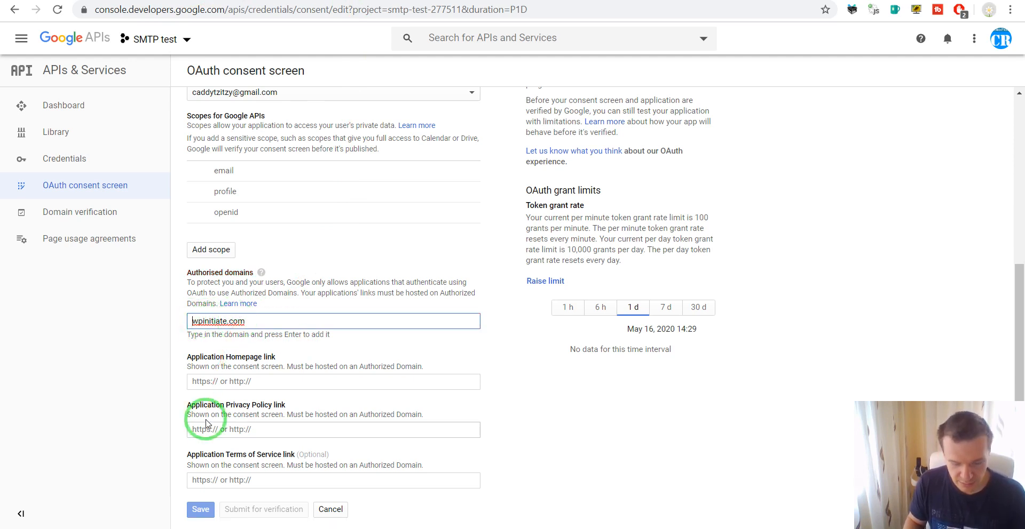
pyautogui.press('Return')
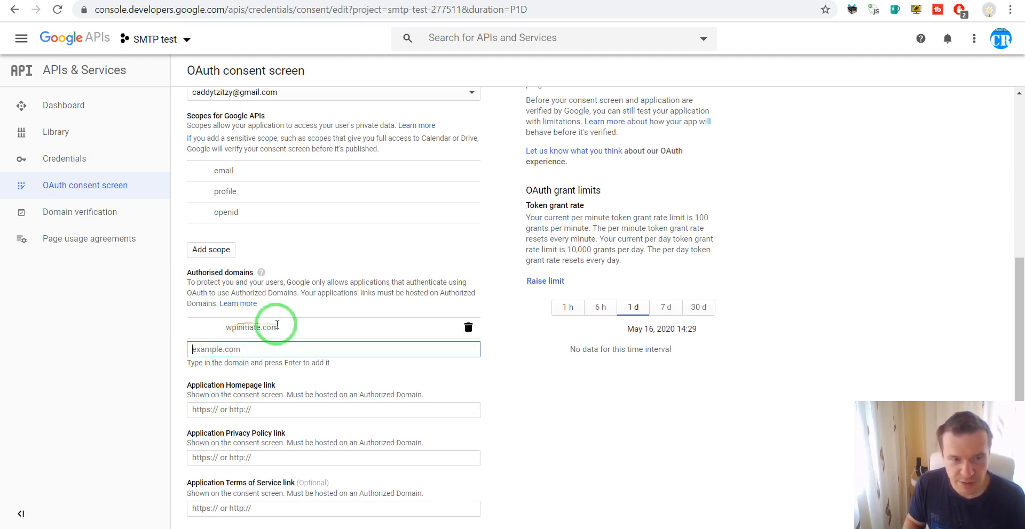
pyautogui.scroll(-1, 205, 384)
pyautogui.click(203, 509)
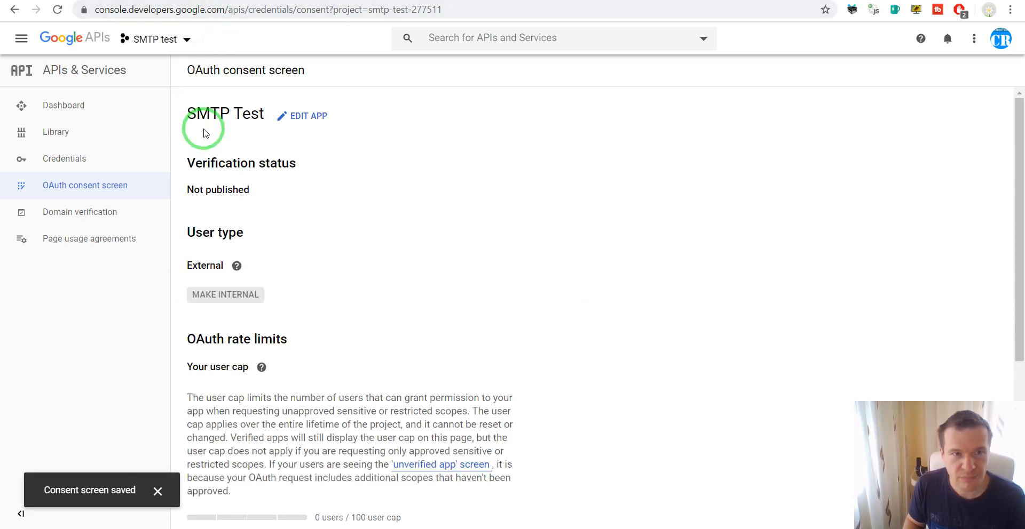
# Create the Web application OAuth client Web client 1 with the pasted plugin redirect URI
pyautogui.click(67, 156)
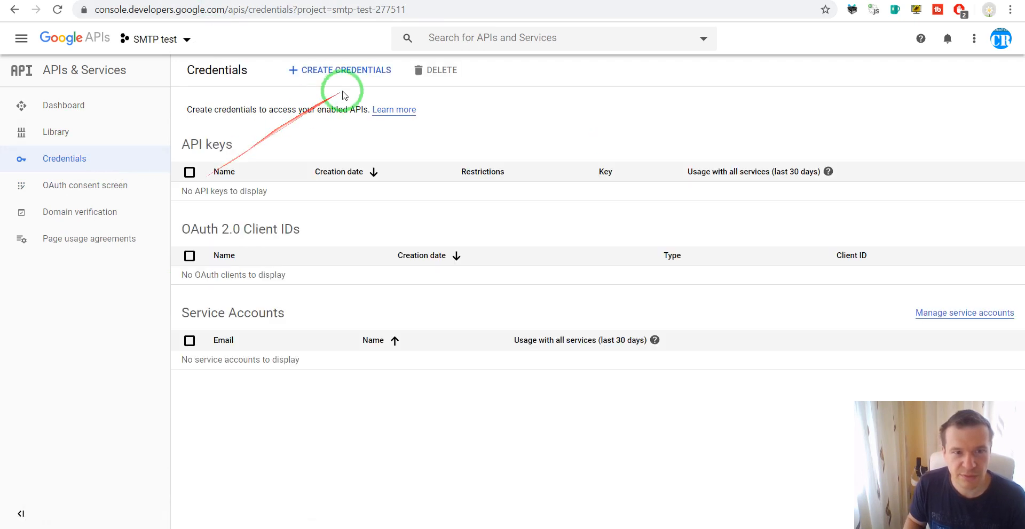
pyautogui.click(326, 71)
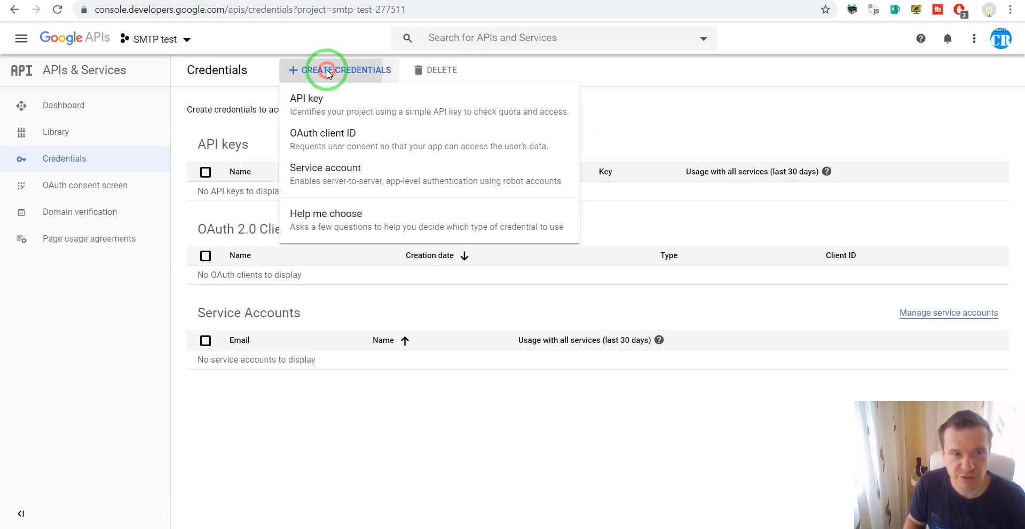
pyautogui.click(326, 140)
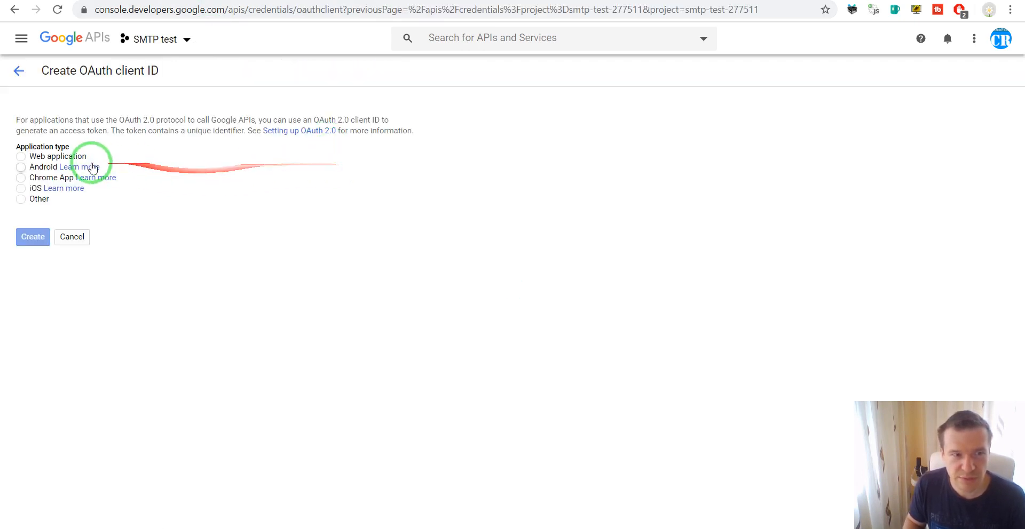
pyautogui.click(21, 157)
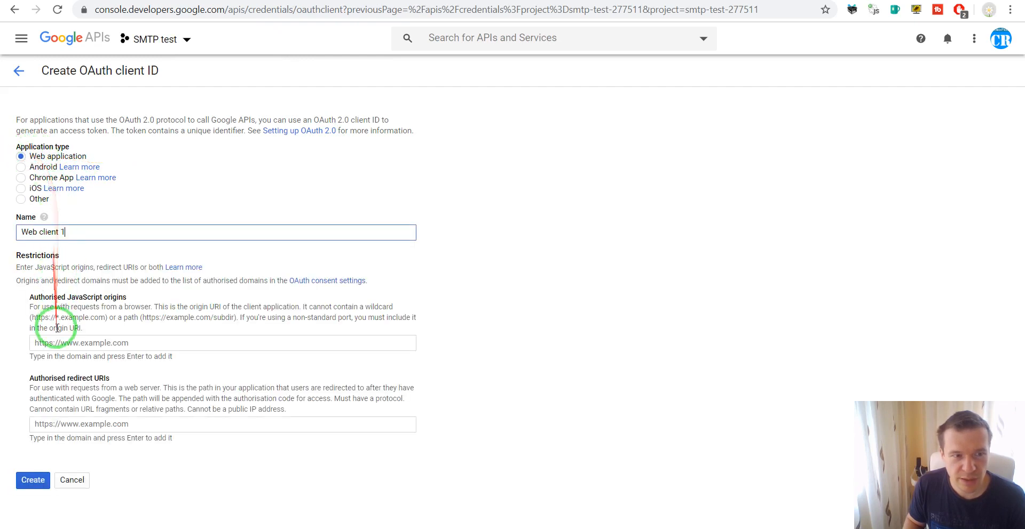
pyautogui.click(63, 424)
pyautogui.hotkey('ctrl', 'v')
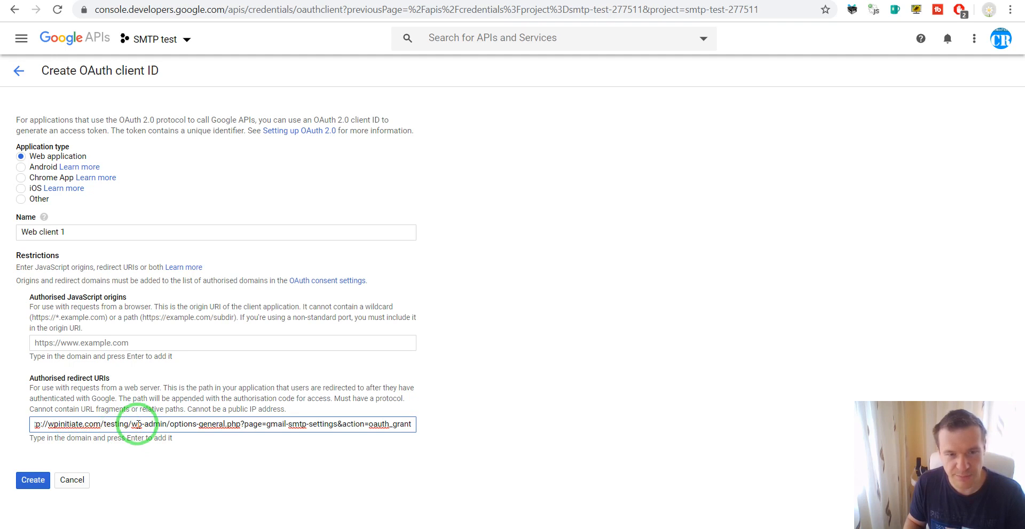
pyautogui.press('Return')
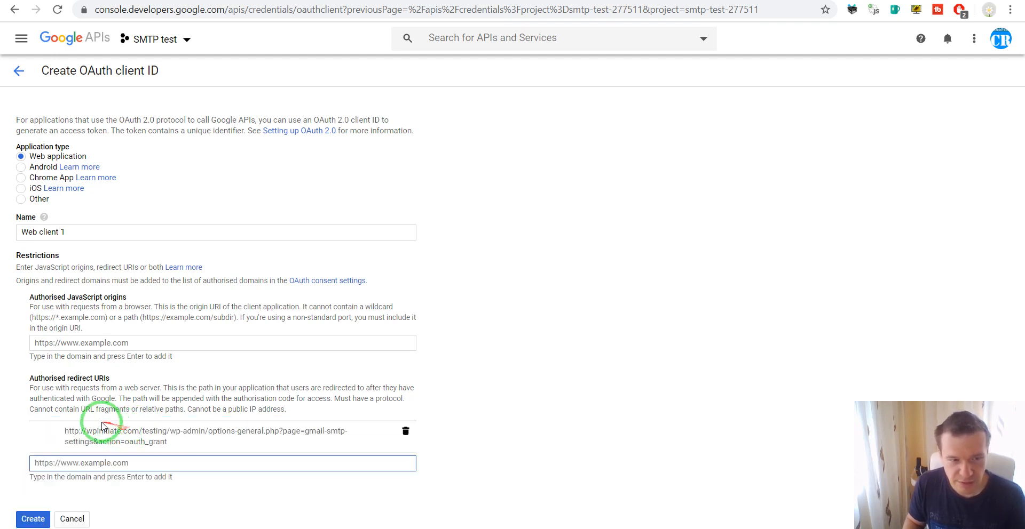
pyautogui.click(48, 518)
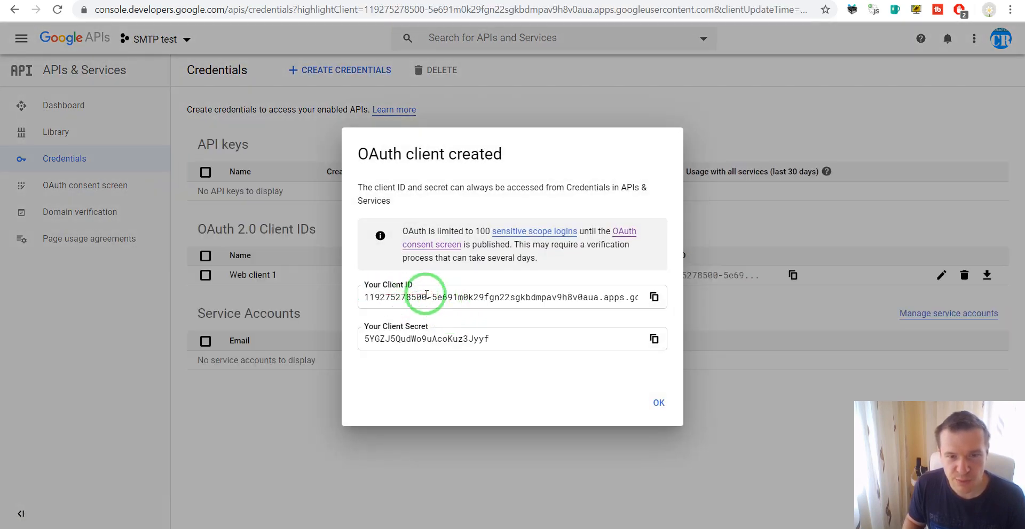
# Copy the new client ID into the plugin's Client ID field
pyautogui.click(656, 300)
pyautogui.click(262, 1)
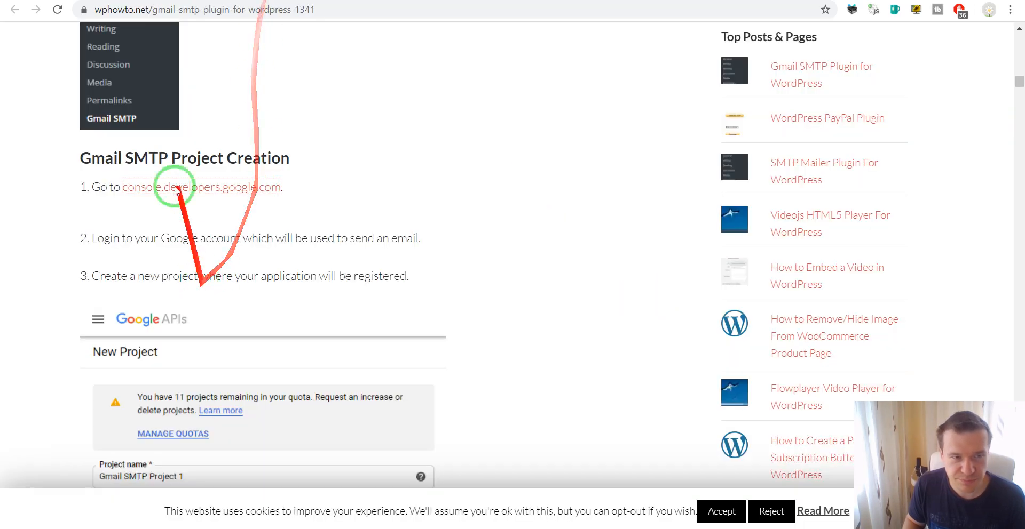
pyautogui.click(144, 1)
pyautogui.scroll(-1, 278, 298)
pyautogui.click(321, 312)
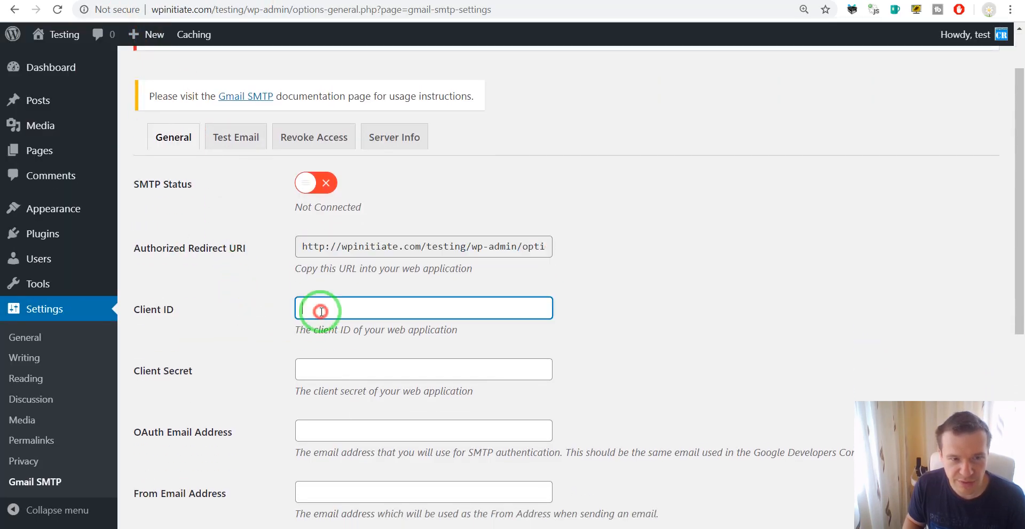
pyautogui.hotkey('ctrl', 'v')
# Copy the client secret into the plugin's Client Secret field
pyautogui.click(374, 1)
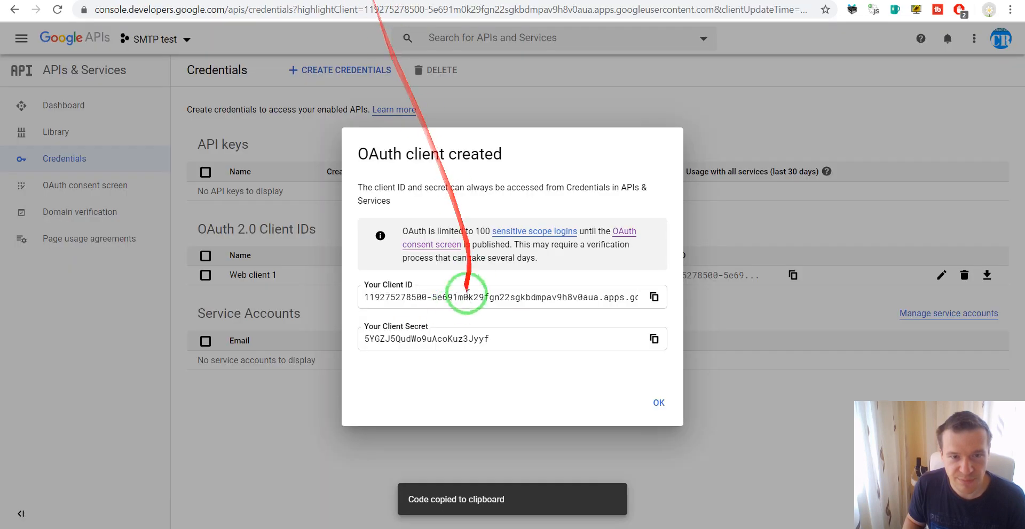
pyautogui.click(653, 339)
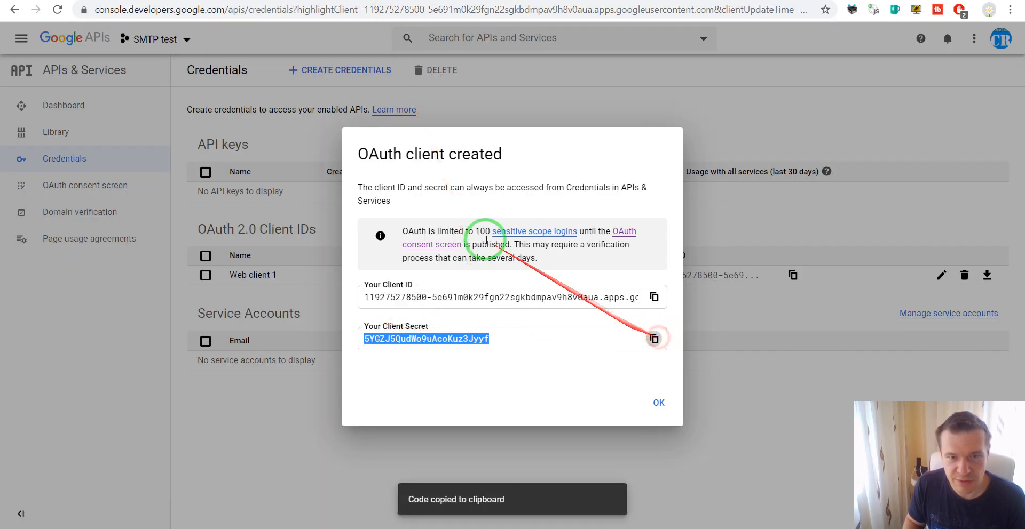
pyautogui.click(144, 1)
pyautogui.click(321, 368)
pyautogui.hotkey('ctrl', 'v')
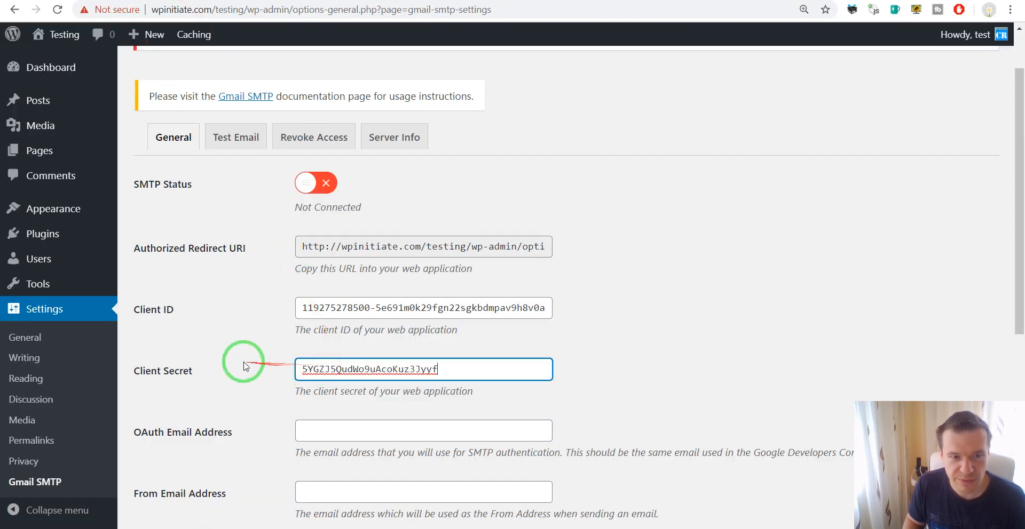
pyautogui.scroll(-5, 251, 347)
pyautogui.scroll(1, 184, 203)
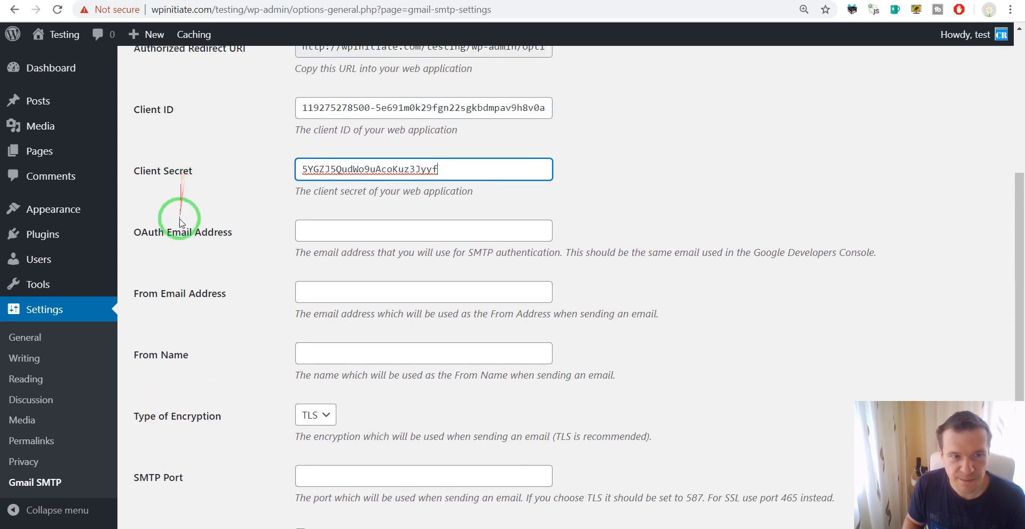
# Close the client-created dialog and start entering the sending Gmail address as OAuth Email Address
pyautogui.click(401, 1)
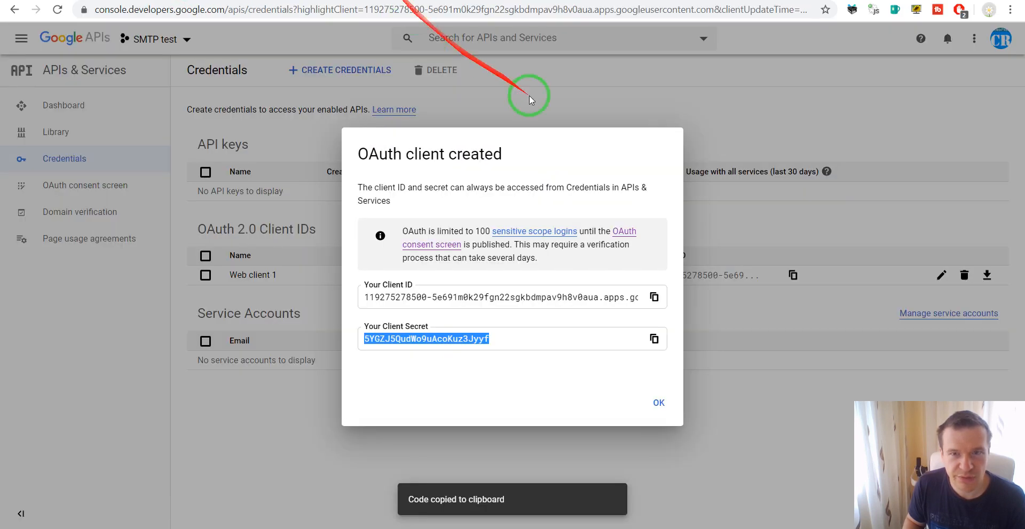
pyautogui.click(761, 120)
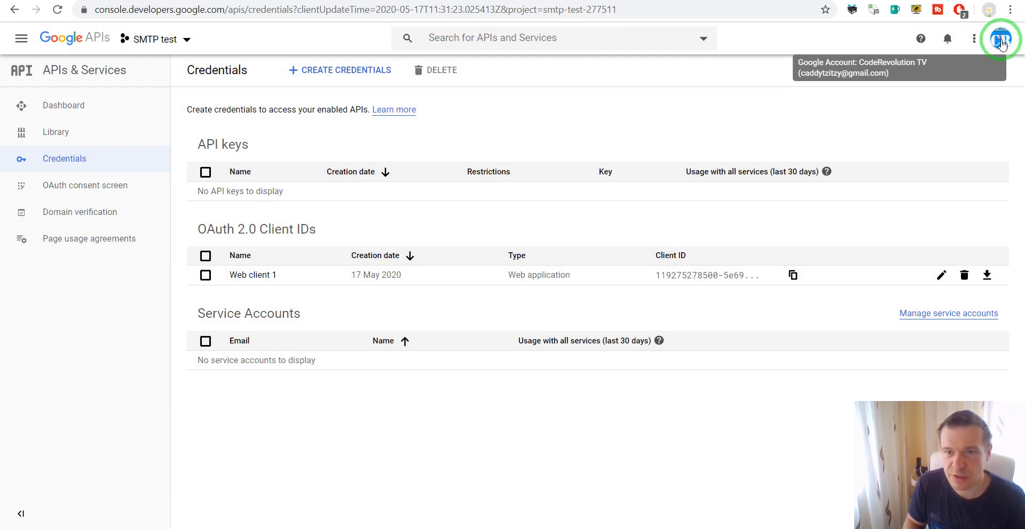
pyautogui.click(102, 1)
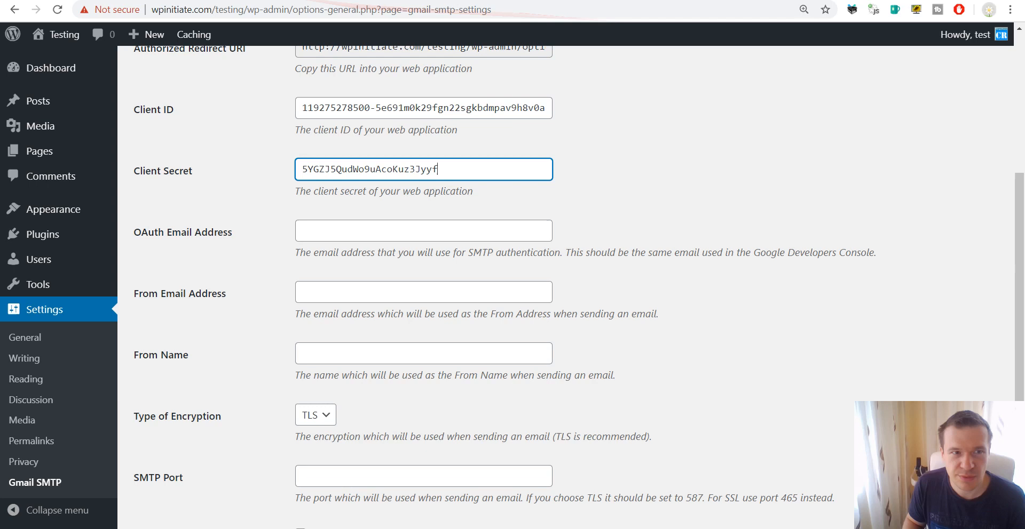
pyautogui.click(321, 227)
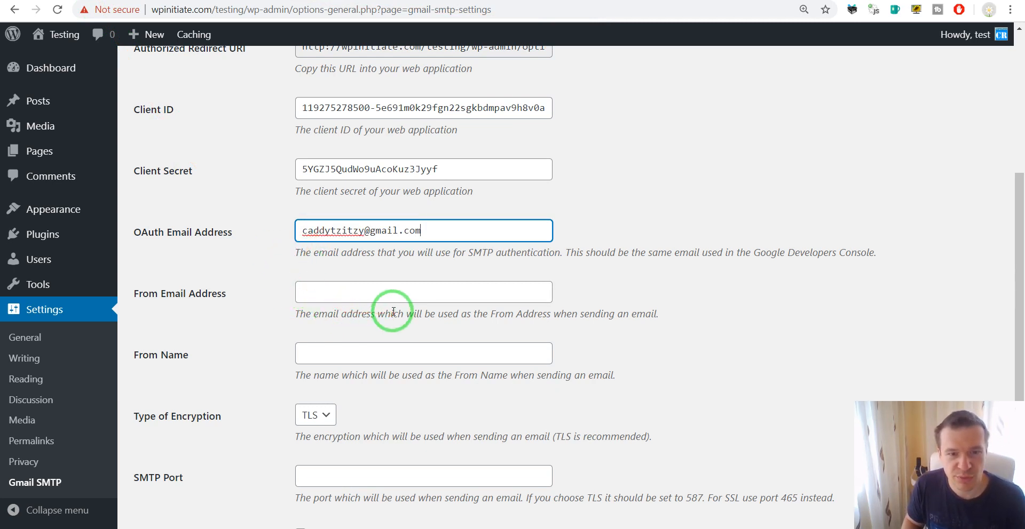
# Enter the sender address as From Email Address and CodeRevolution as From Name
pyautogui.tripleClick(353, 235)
pyautogui.click(313, 290)
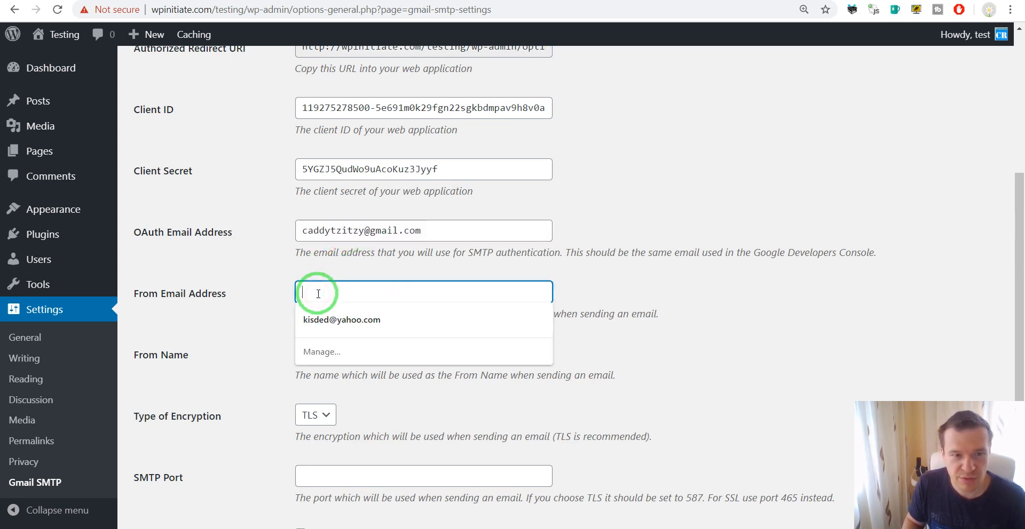
pyautogui.click(279, 281)
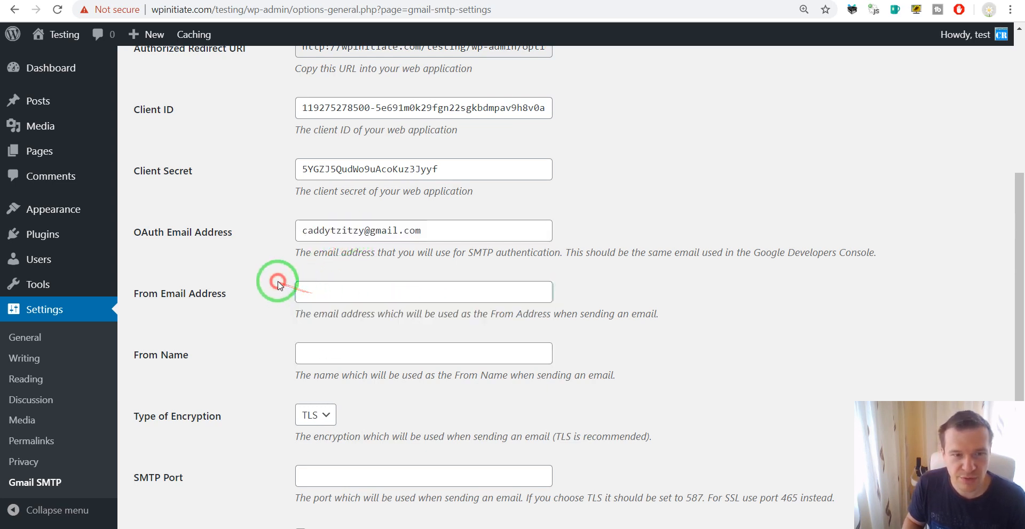
pyautogui.click(323, 294)
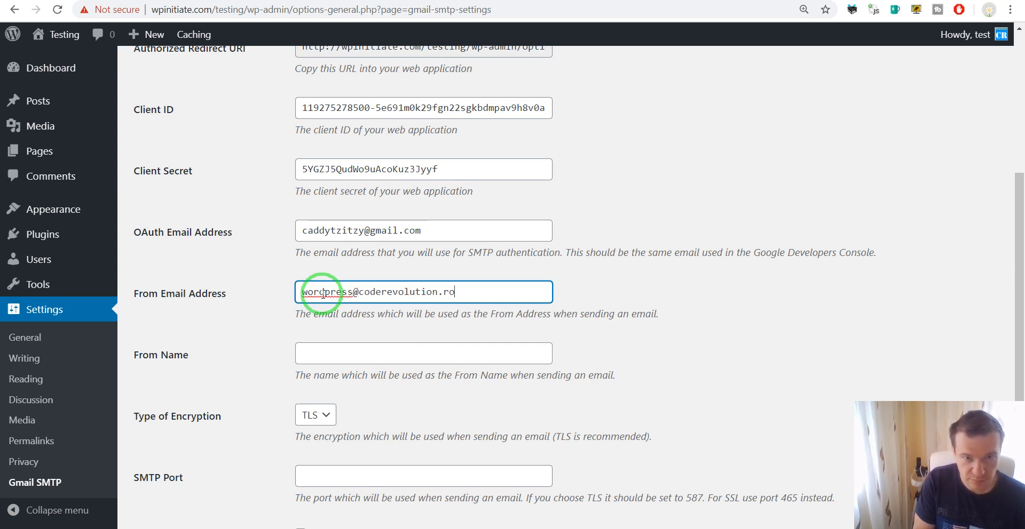
pyautogui.scroll(-1, 299, 358)
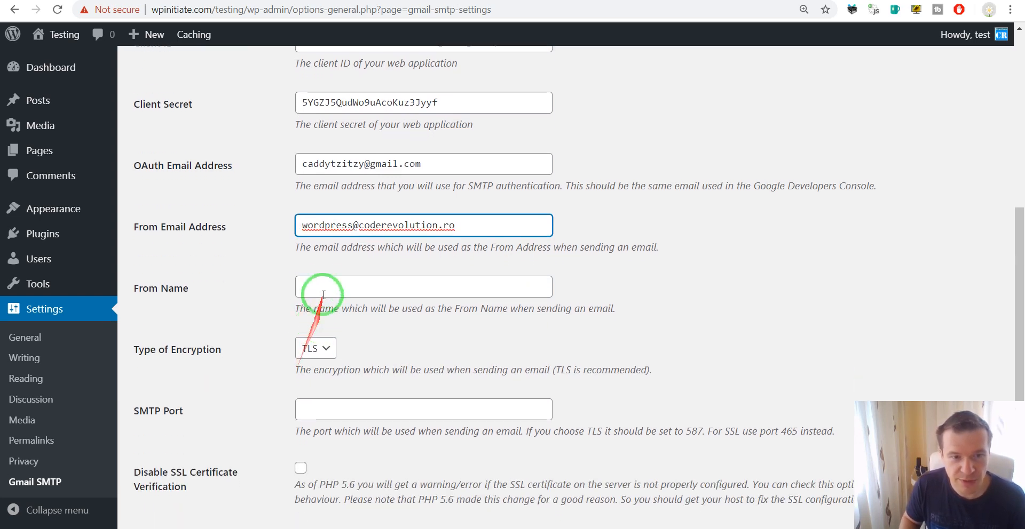
pyautogui.click(323, 286)
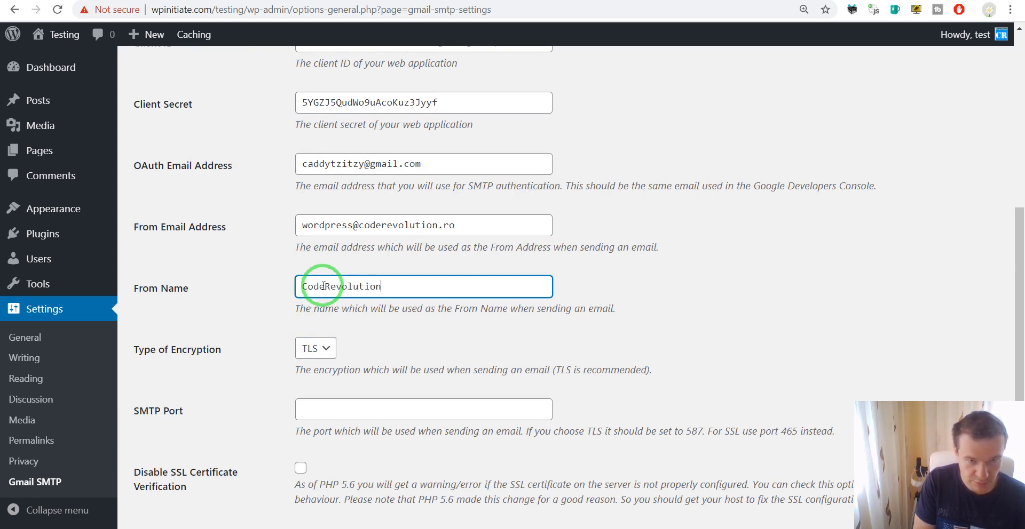
pyautogui.scroll(-2, 324, 286)
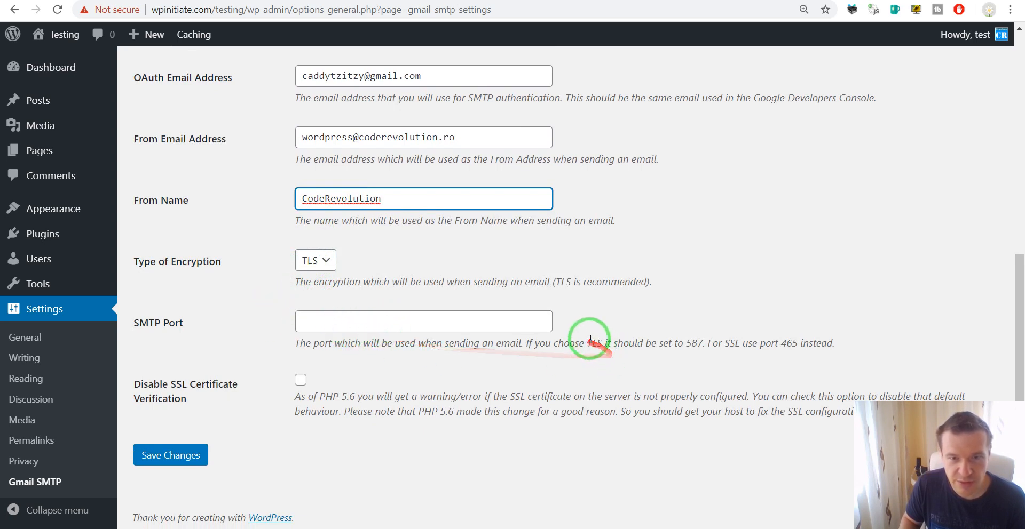
# Enter 587 as the SMTP port and tick Disable SSL Certificate Verification
pyautogui.doubleClick(694, 343)
pyautogui.hotkey('ctrl', 'c')
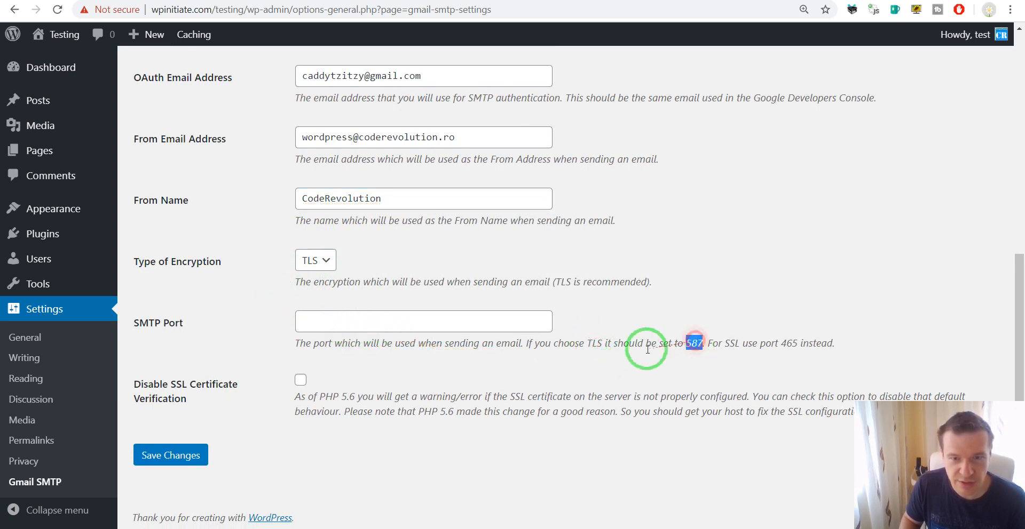
pyautogui.click(422, 320)
pyautogui.hotkey('ctrl', 'v')
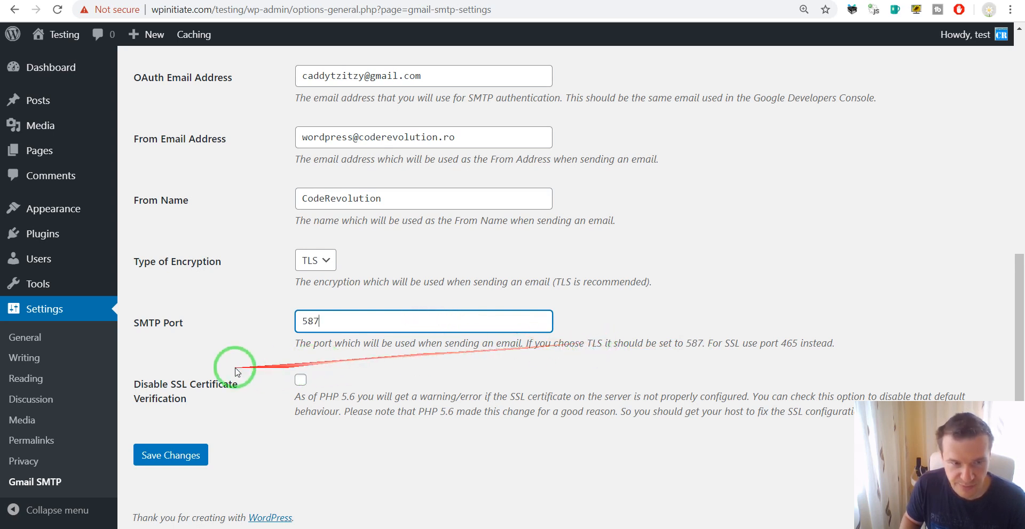
pyautogui.click(373, 365)
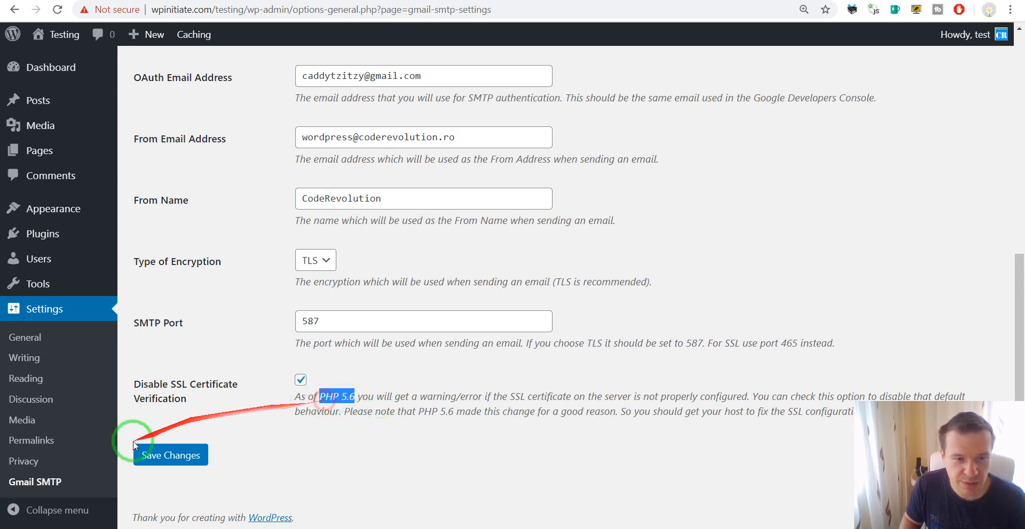
pyautogui.click(315, 409)
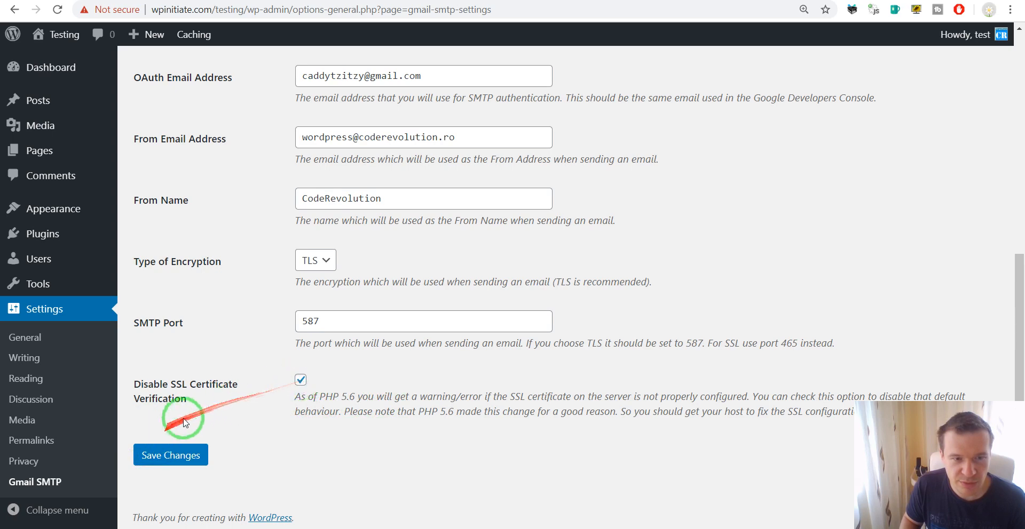
pyautogui.scroll(8, 182, 379)
pyautogui.scroll(-2, 257, 251)
pyautogui.scroll(-6, 325, 213)
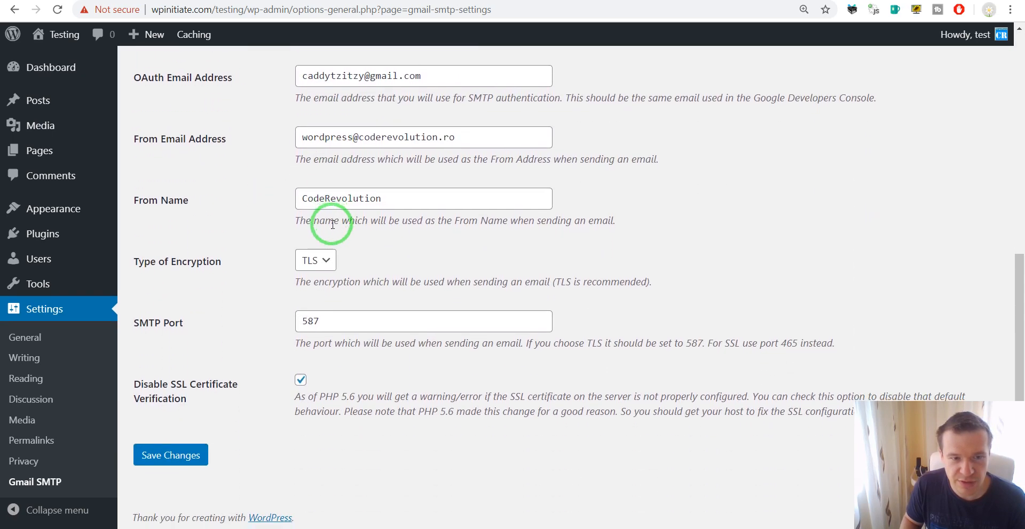
# Save the Gmail SMTP settings and proceed to Google's 'Choose an account' page
pyautogui.click(178, 462)
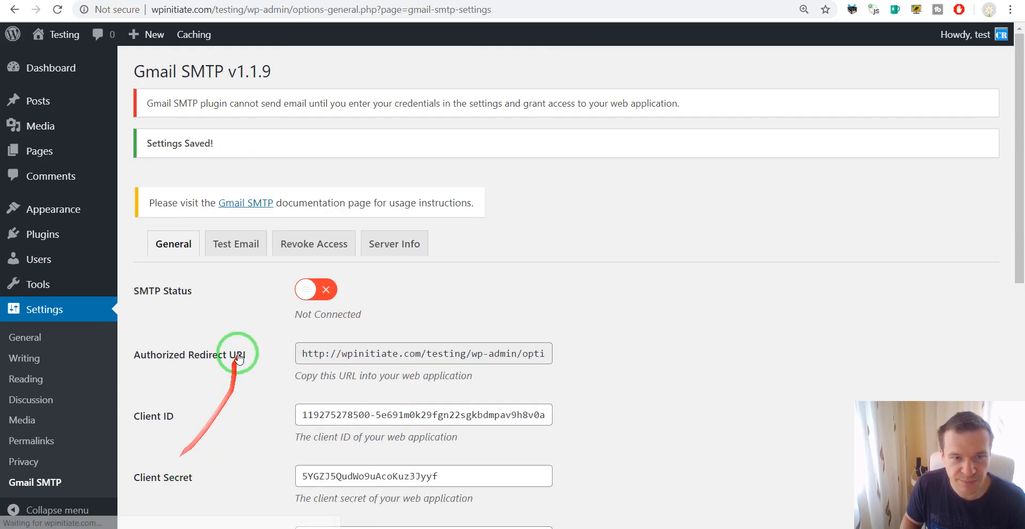
pyautogui.scroll(-10, 235, 355)
pyautogui.scroll(8, 189, 429)
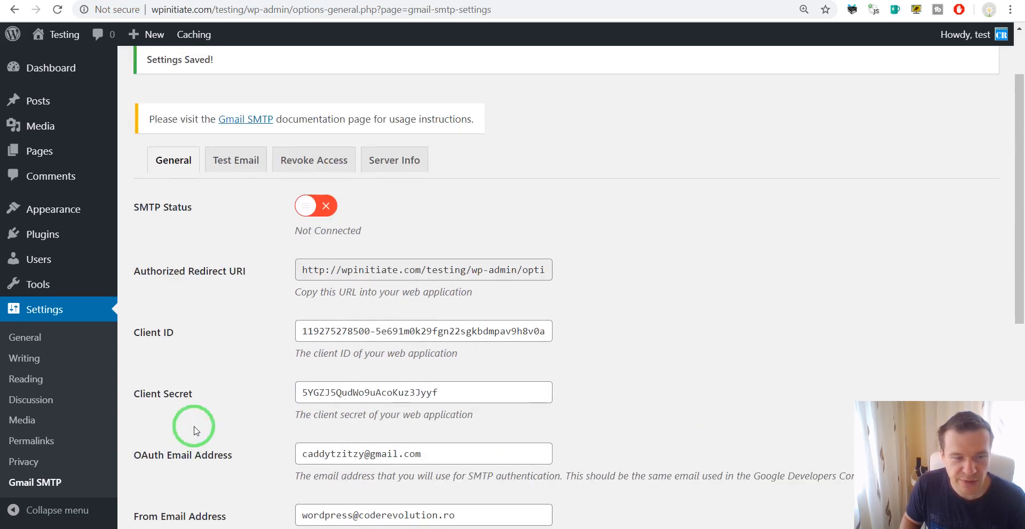
pyautogui.scroll(-8, 195, 428)
pyautogui.scroll(9, 194, 415)
pyautogui.scroll(1, 234, 363)
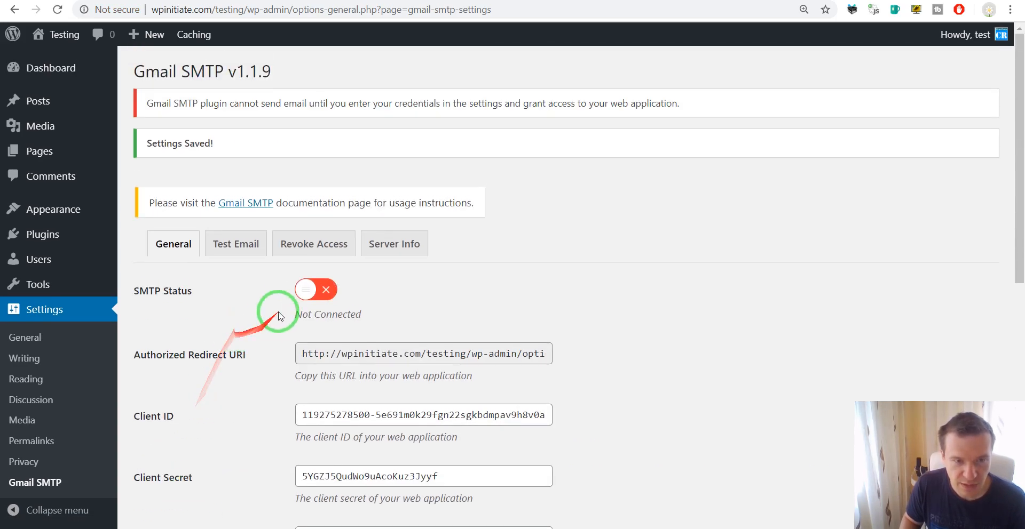
pyautogui.scroll(-9, 275, 315)
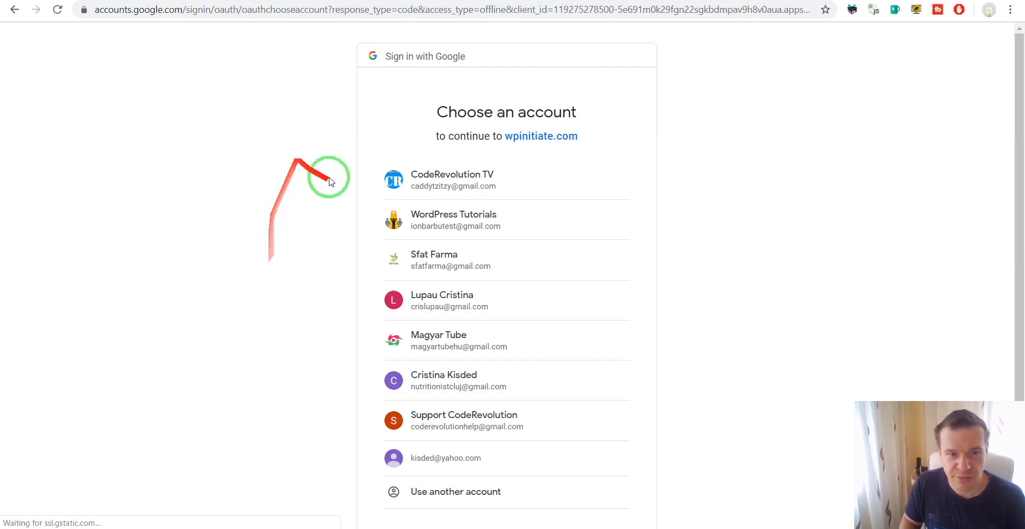
# Choose the Google account, bypass the unverified-app warning, and allow wpinitiate.com Gmail access
pyautogui.click(408, 175)
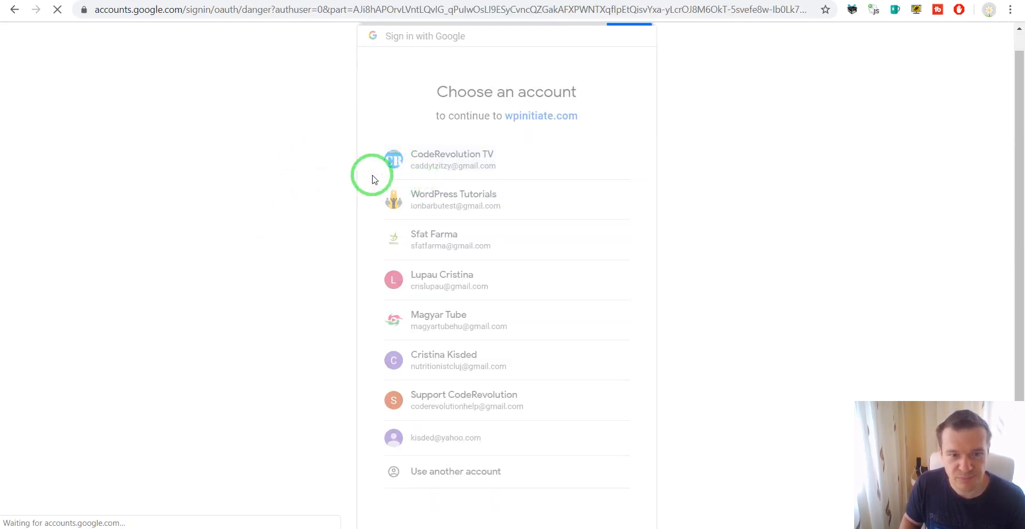
pyautogui.click(333, 297)
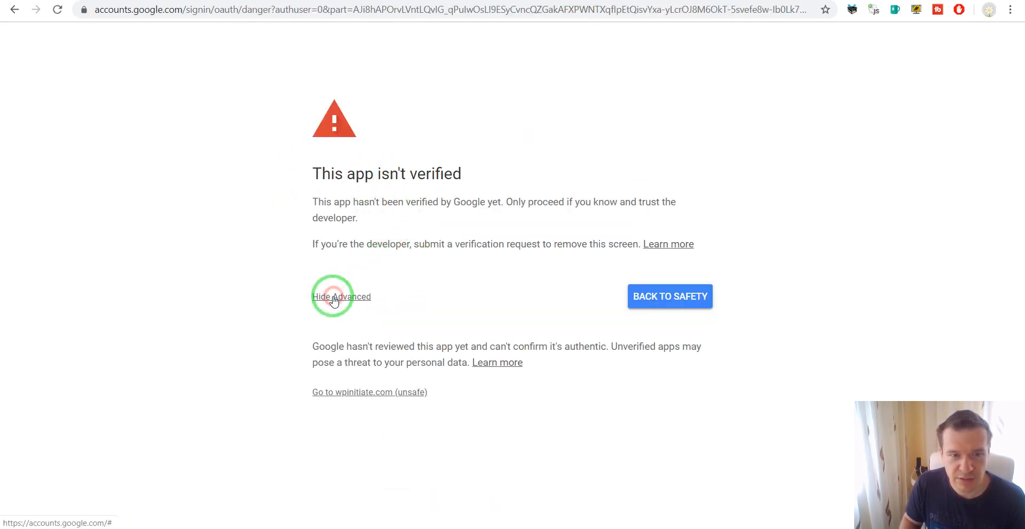
pyautogui.click(340, 394)
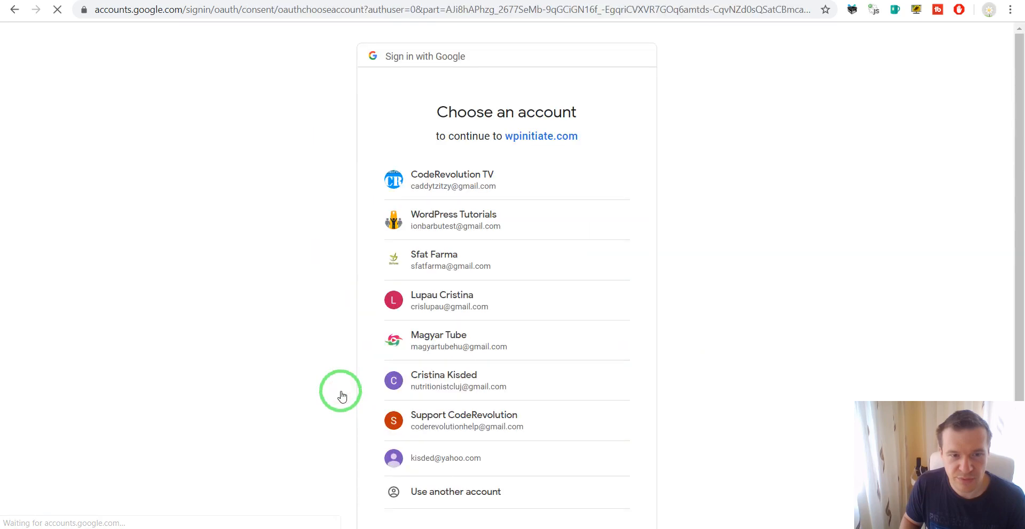
pyautogui.click(373, 258)
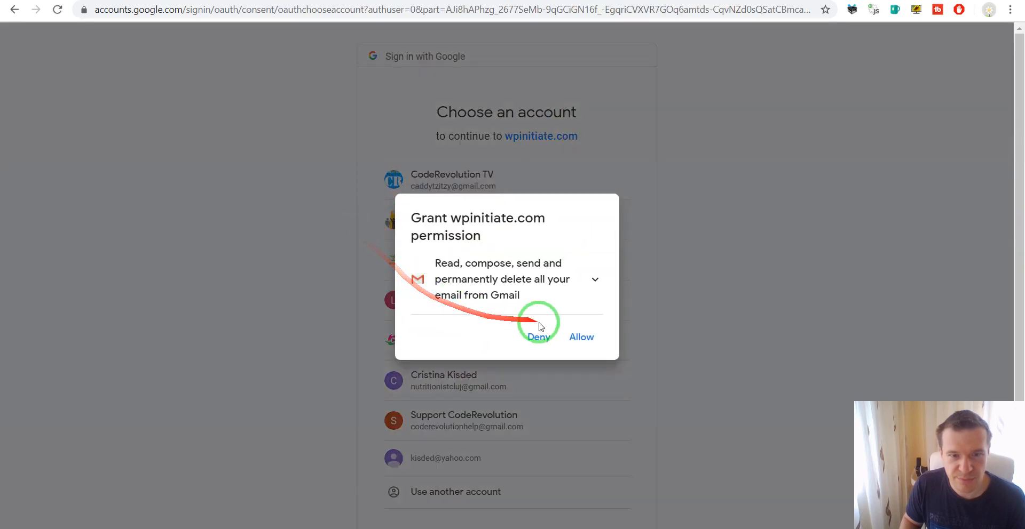
pyautogui.click(580, 336)
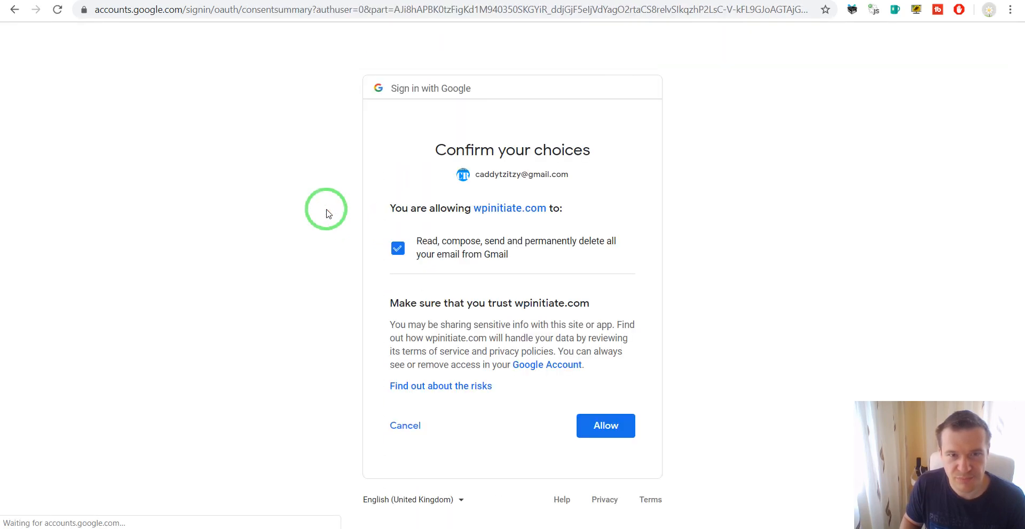
pyautogui.click(611, 430)
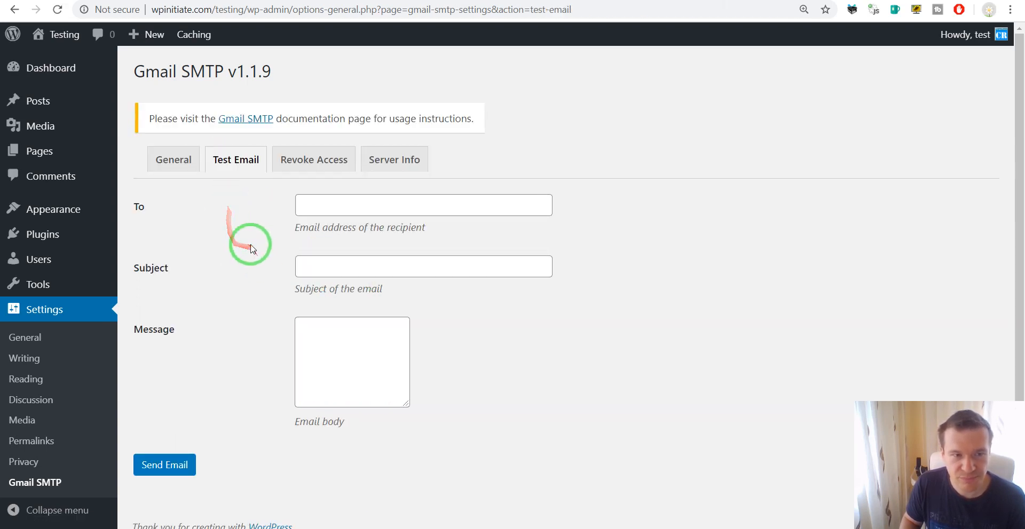
# Send a test email to the support address with subject 'Test' and a repeated 'test' body
pyautogui.click(341, 208)
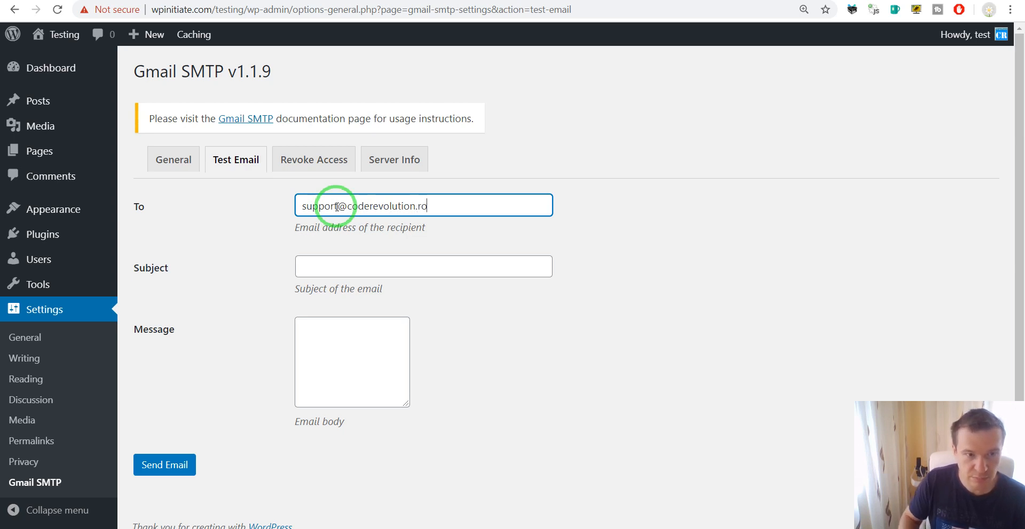
pyautogui.click(344, 260)
pyautogui.write('Test')
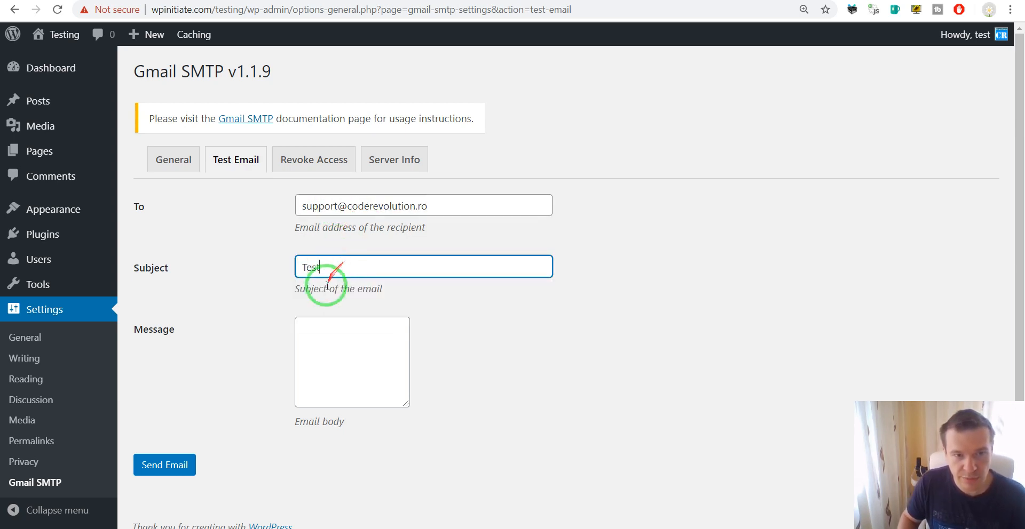
pyautogui.click(326, 346)
pyautogui.write('test')
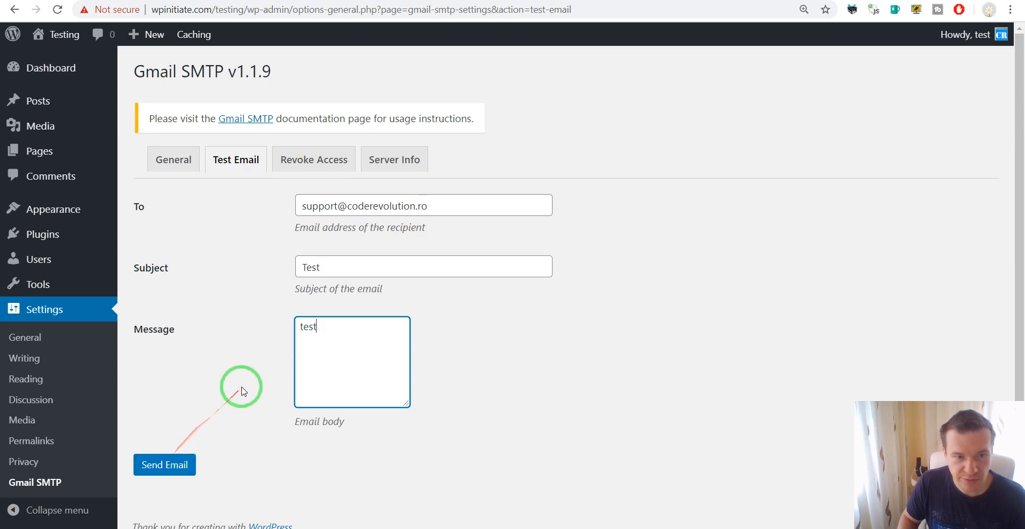
pyautogui.click(312, 388)
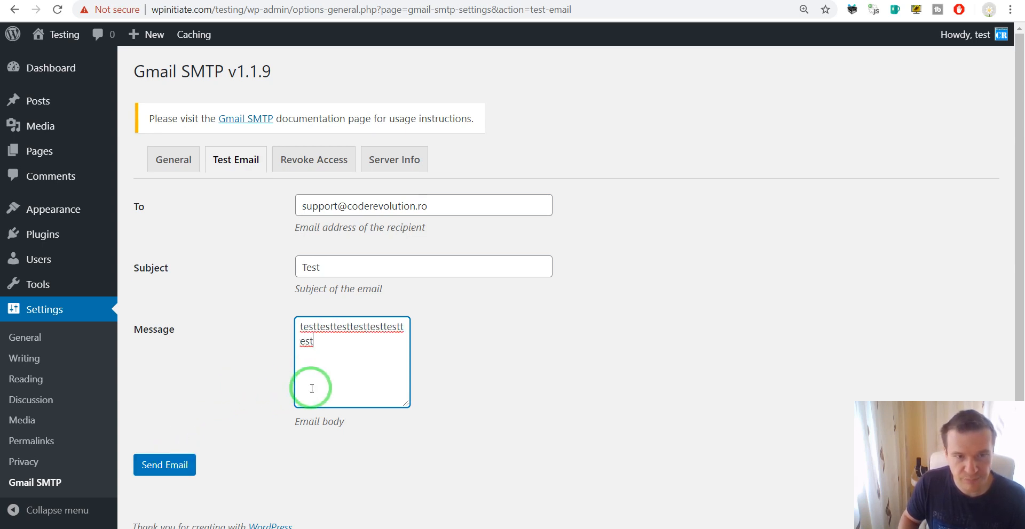
pyautogui.write('test')
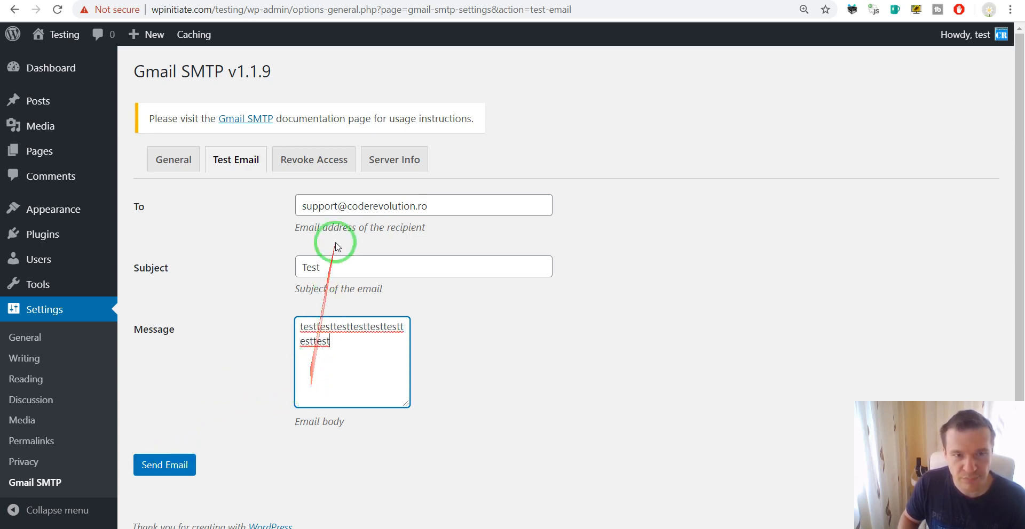
pyautogui.click(168, 464)
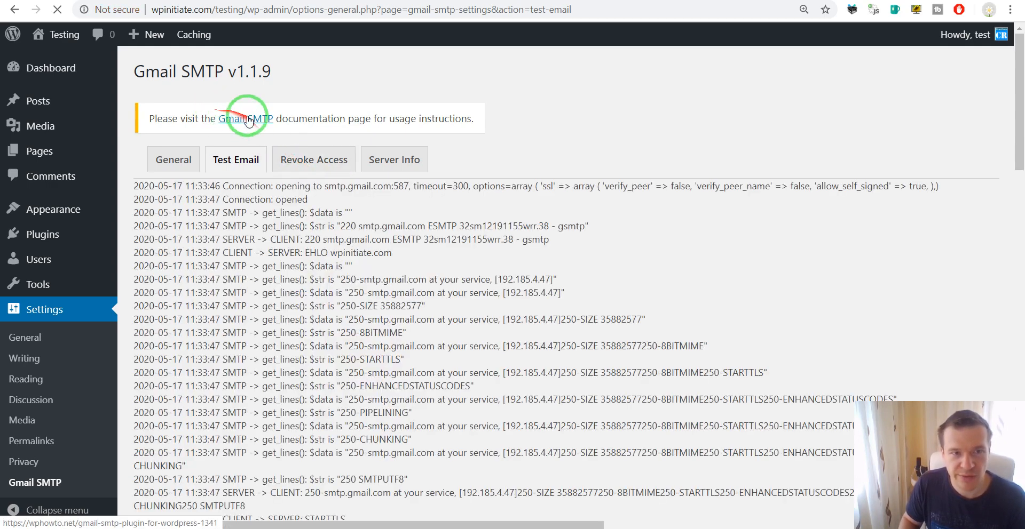
# Scroll through the SMTP debug log to find the server's 250 OK reply
pyautogui.scroll(-1, 295, 270)
pyautogui.scroll(-3, 294, 269)
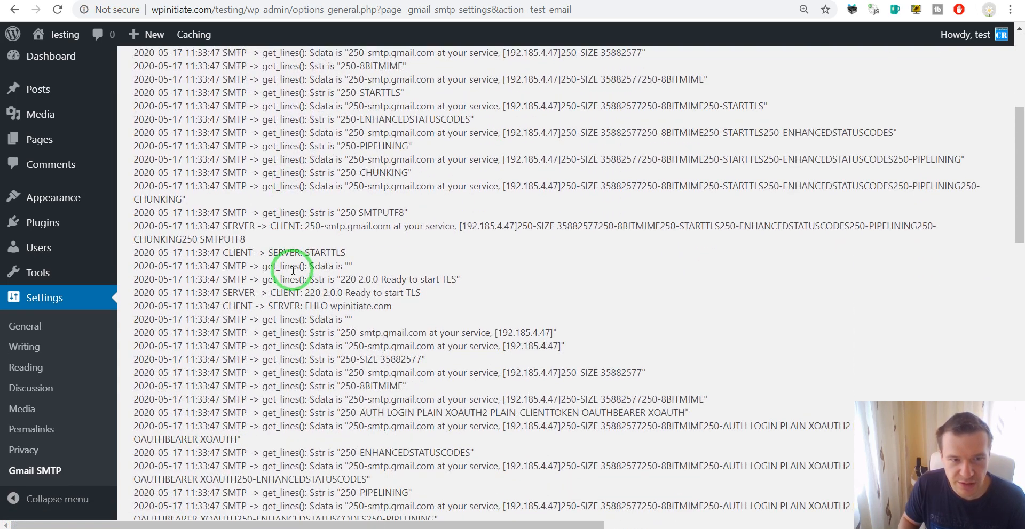
pyautogui.scroll(-7, 293, 270)
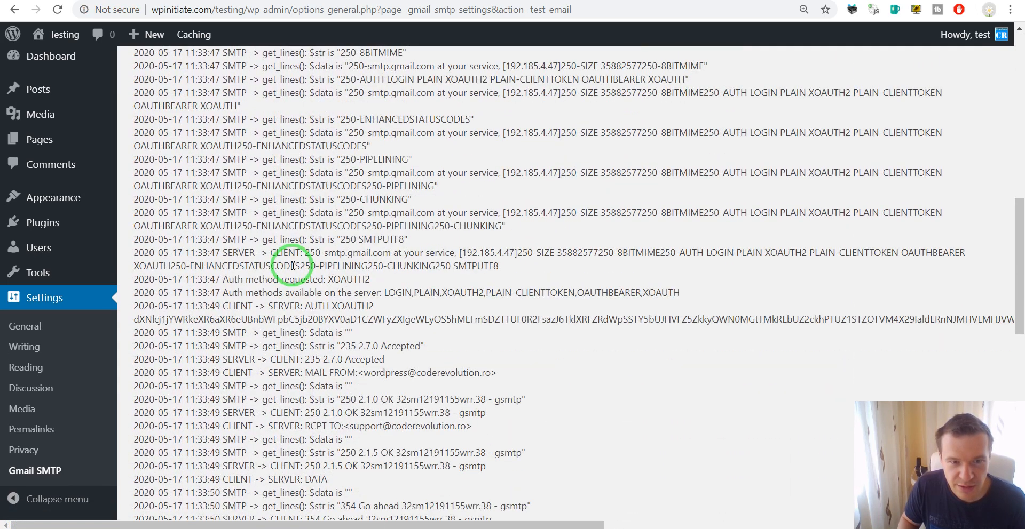
pyautogui.scroll(-3, 321, 208)
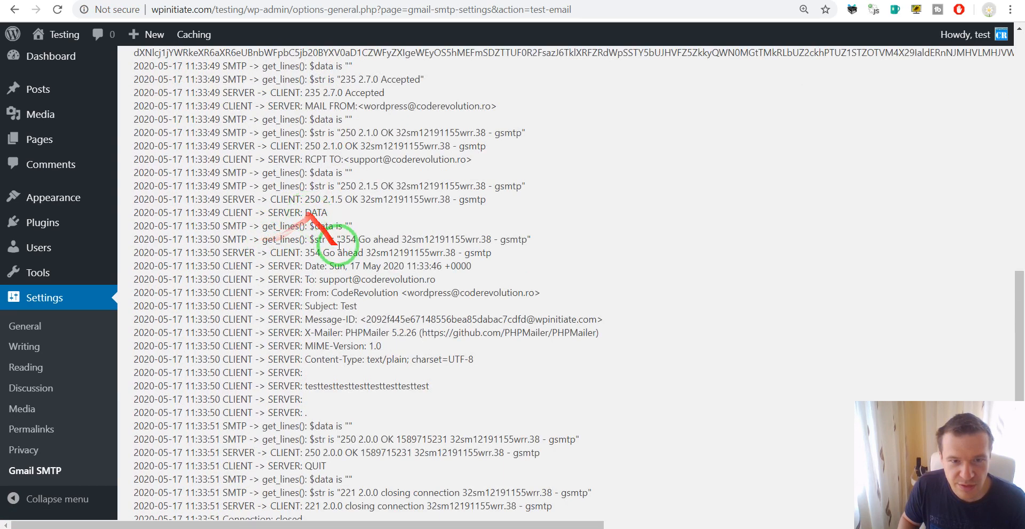
pyautogui.scroll(-1, 353, 255)
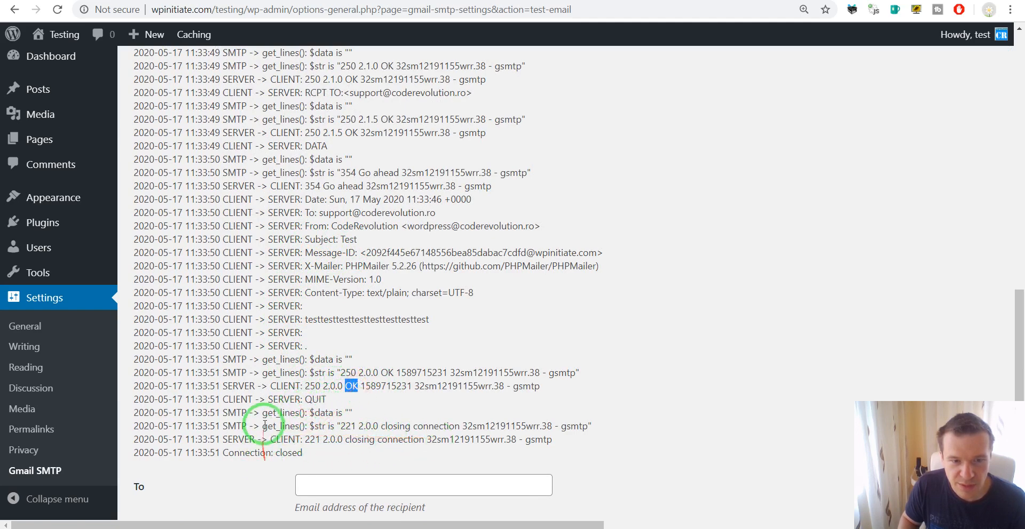
pyautogui.scroll(3, 240, 187)
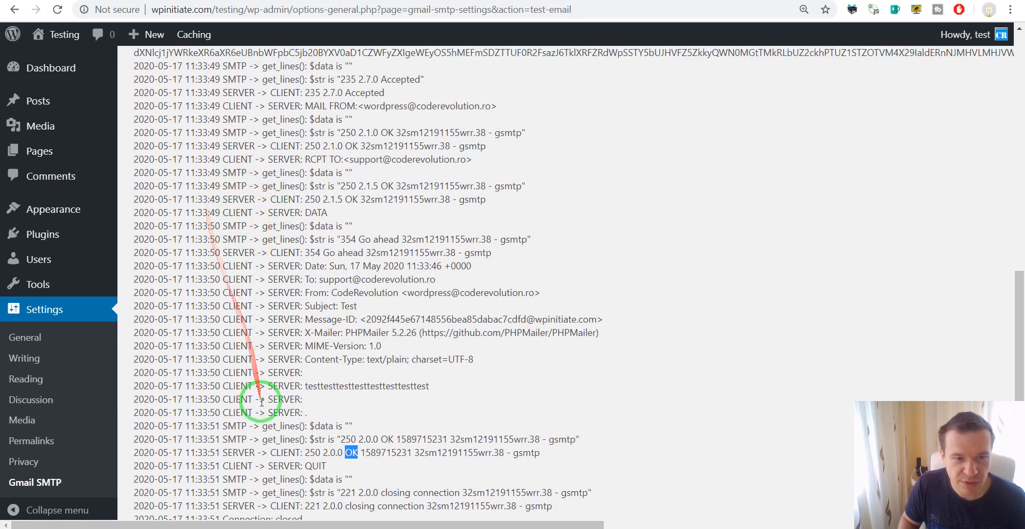
pyautogui.scroll(5, 261, 389)
pyautogui.scroll(10, 263, 390)
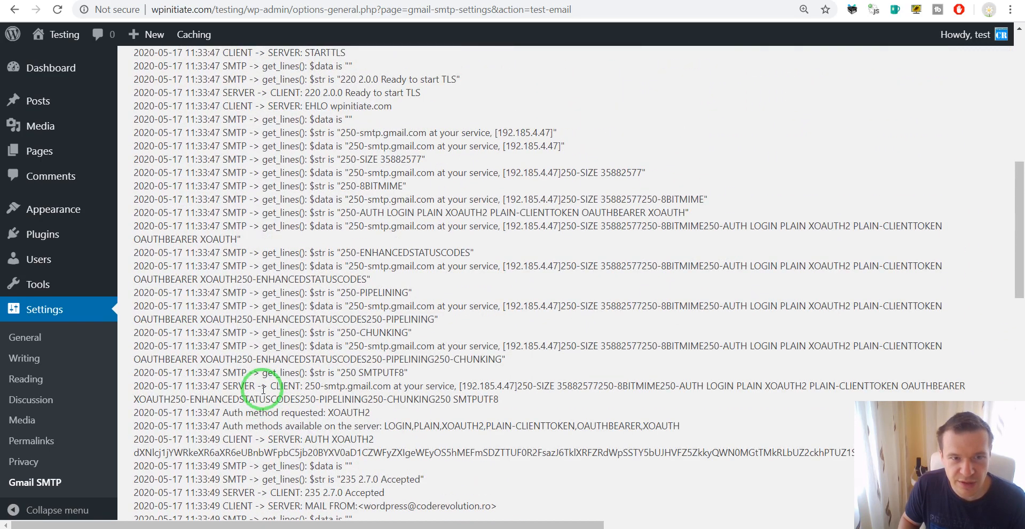
pyautogui.scroll(-15, 261, 387)
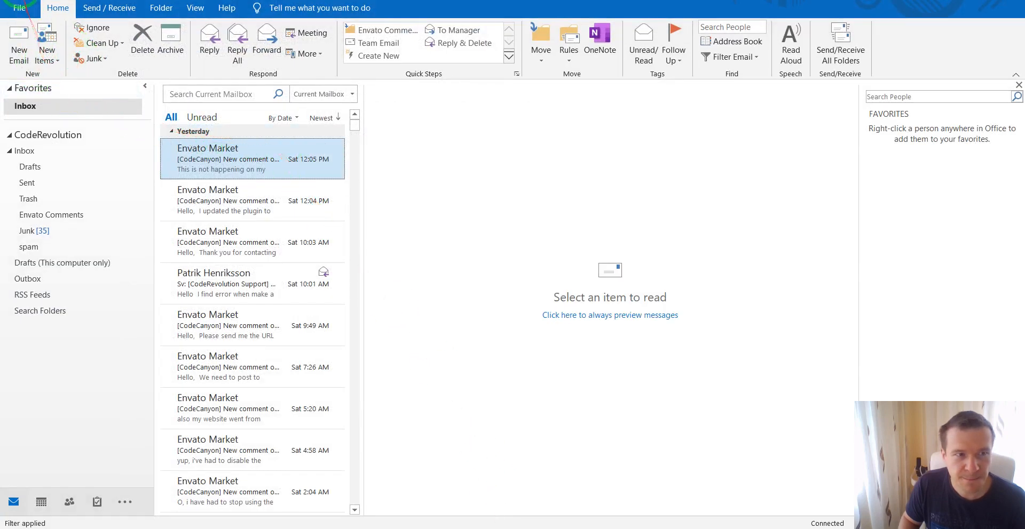
# Run Send/Receive (F9), read '[SPAM] Test' from CodeRevolution in the spam folder, and return to WordPress
pyautogui.press('F9')
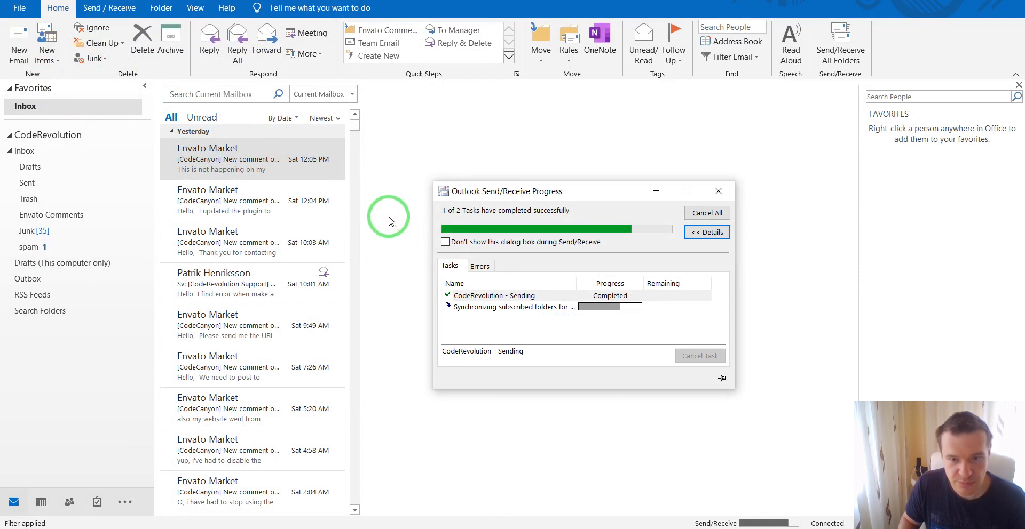
pyautogui.click(28, 246)
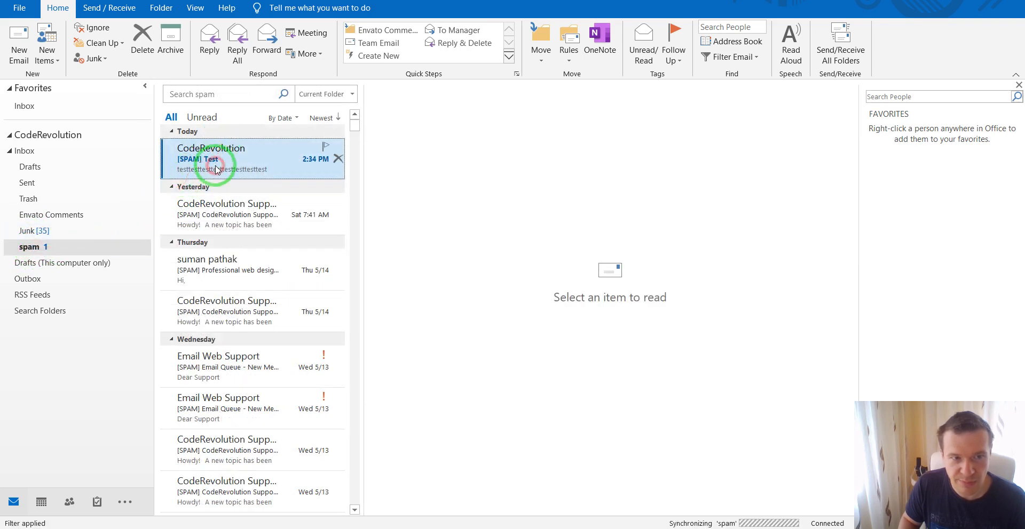
pyautogui.click(215, 168)
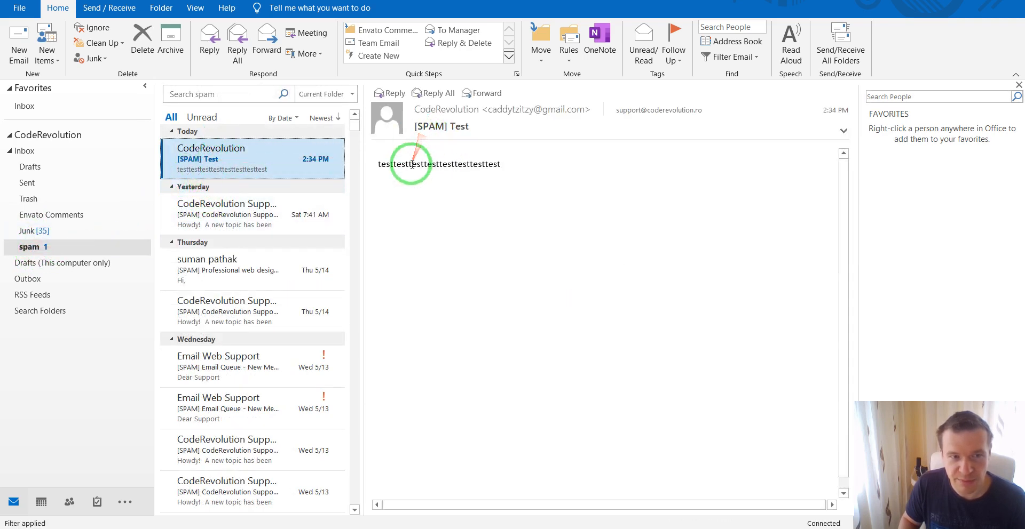
pyautogui.click(602, 528)
pyautogui.scroll(3, 329, 260)
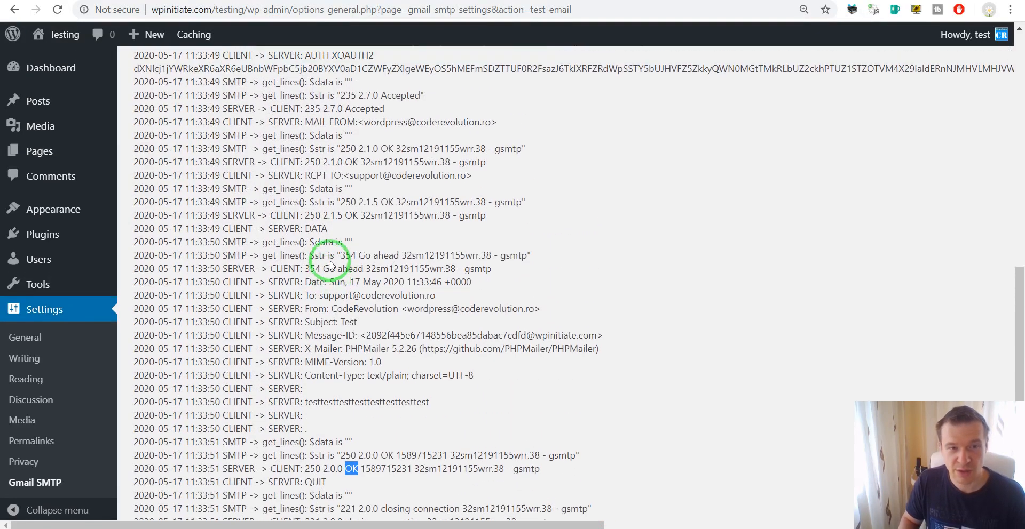
pyautogui.scroll(10, 329, 264)
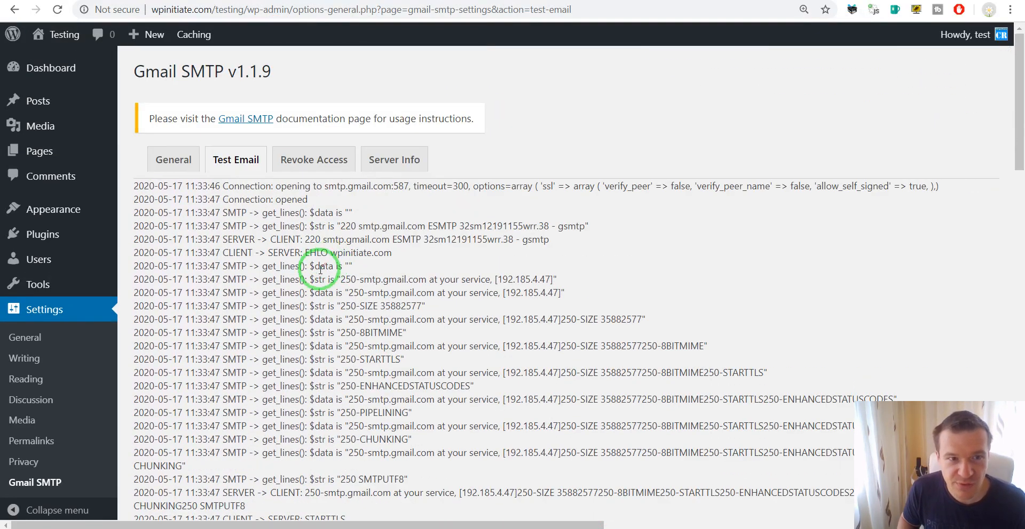